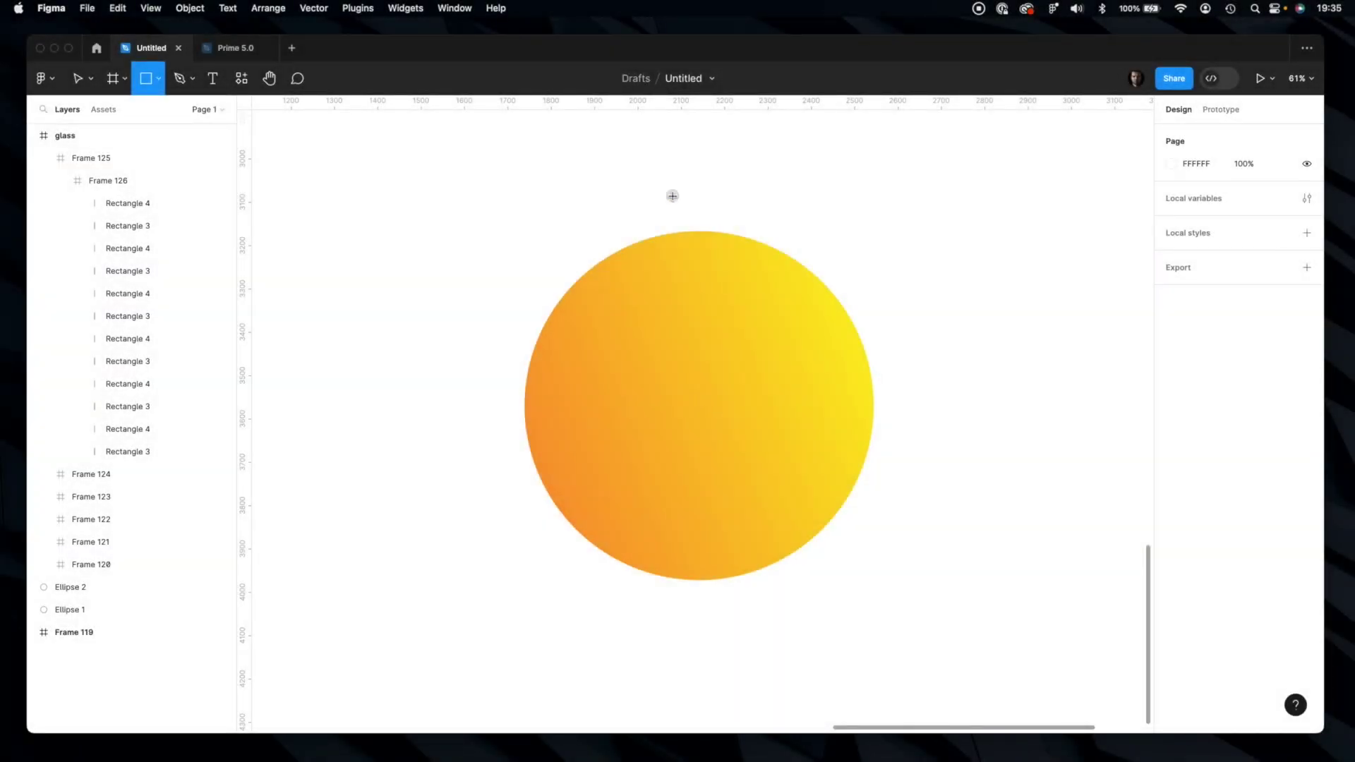
Draw a tall rectangle over the circle and give it a white FFFFFF fill at 30% opacity.
mouse_move(672, 196)
mouse_down()
mouse_move(727, 572)
mouse_move(693, 704)
mouse_up()
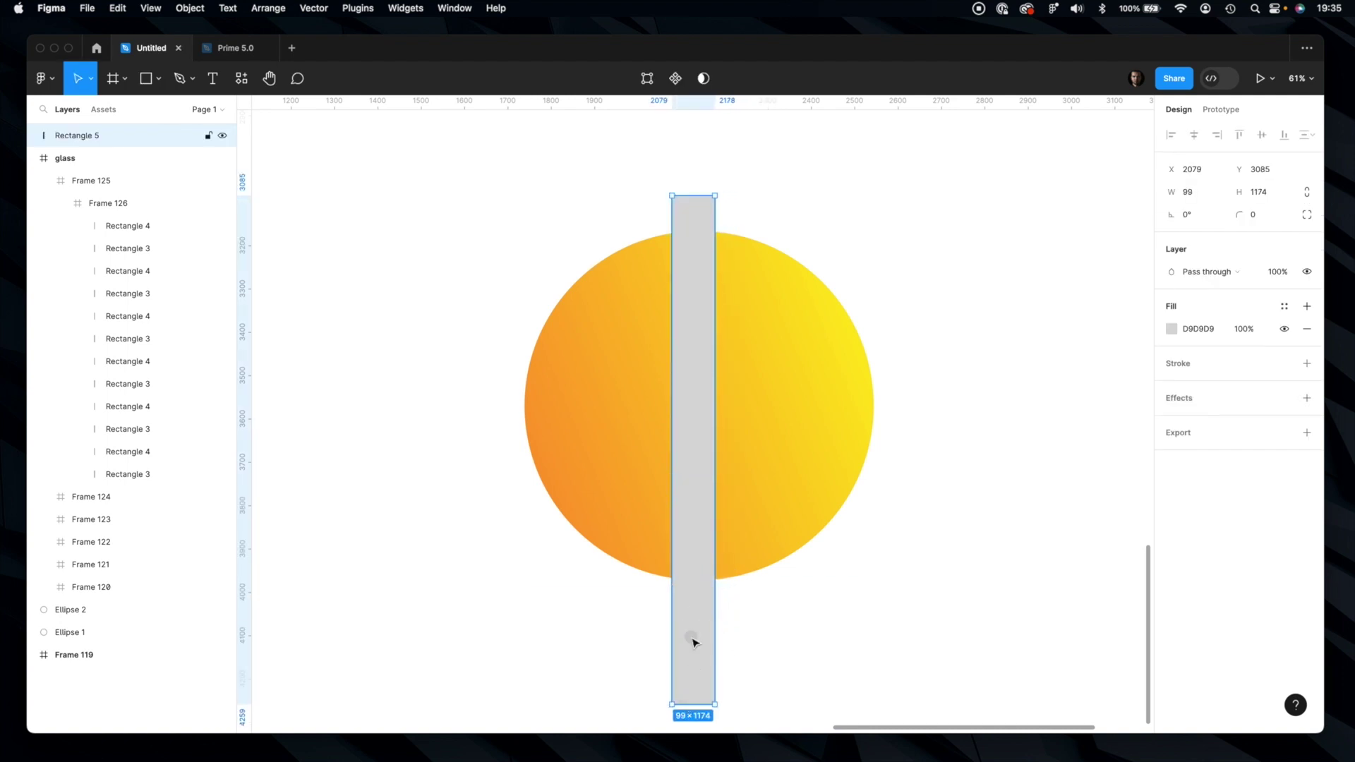
drag(693, 642, 720, 592)
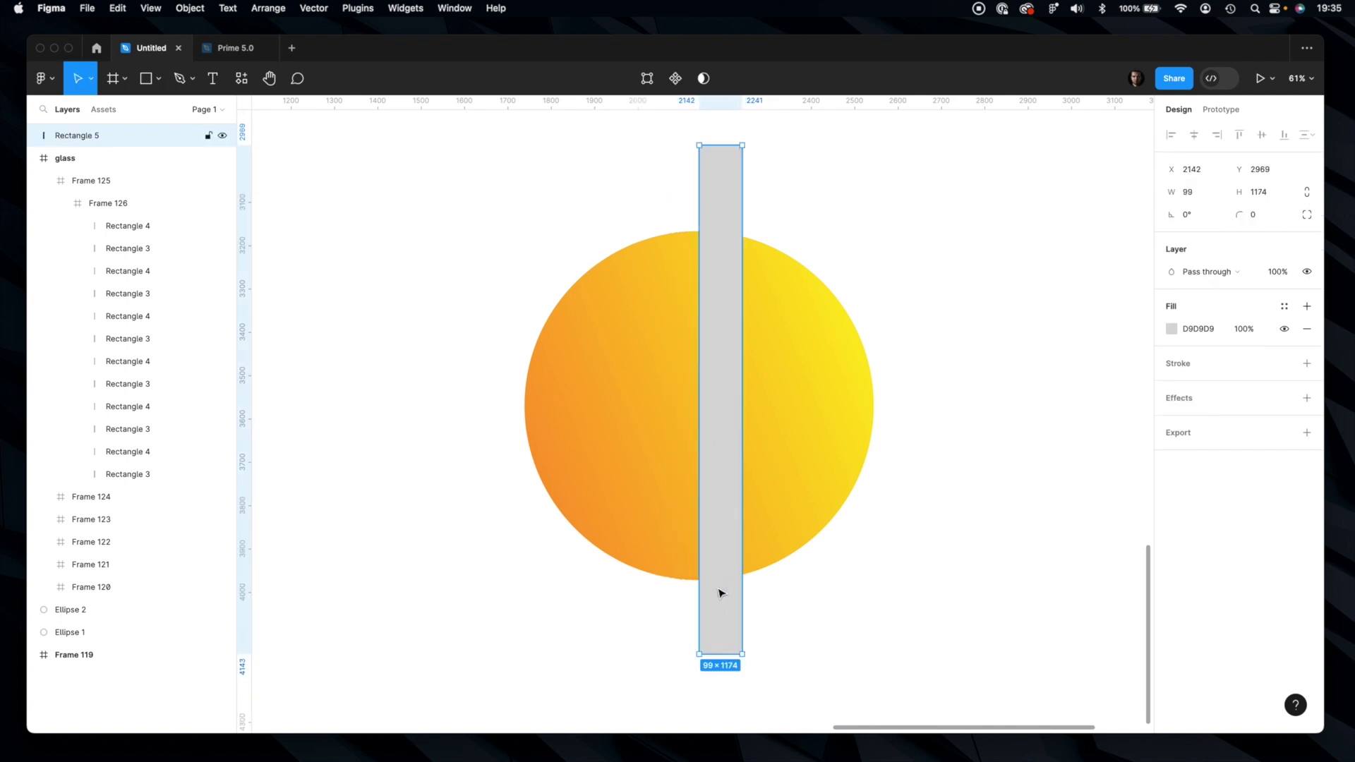
click(1173, 329)
drag(1053, 393, 964, 348)
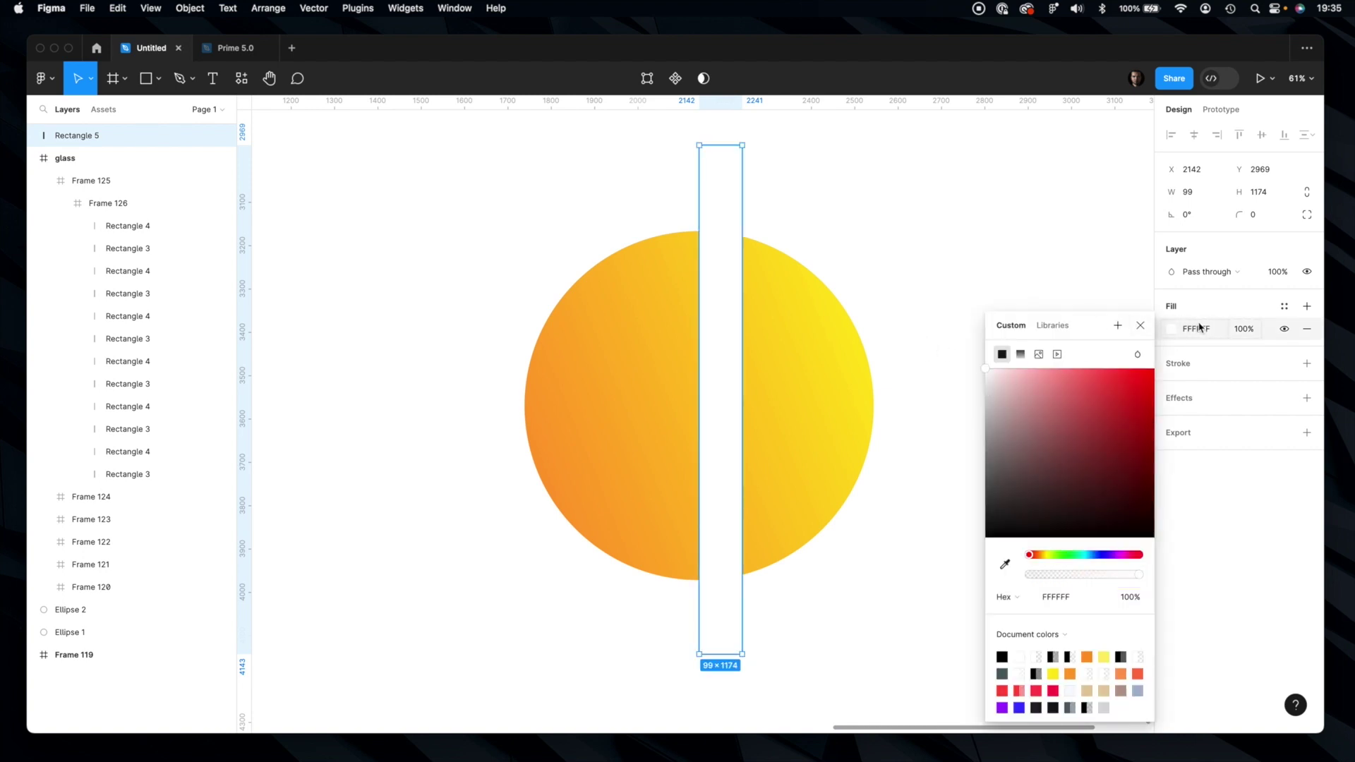
click(1235, 336)
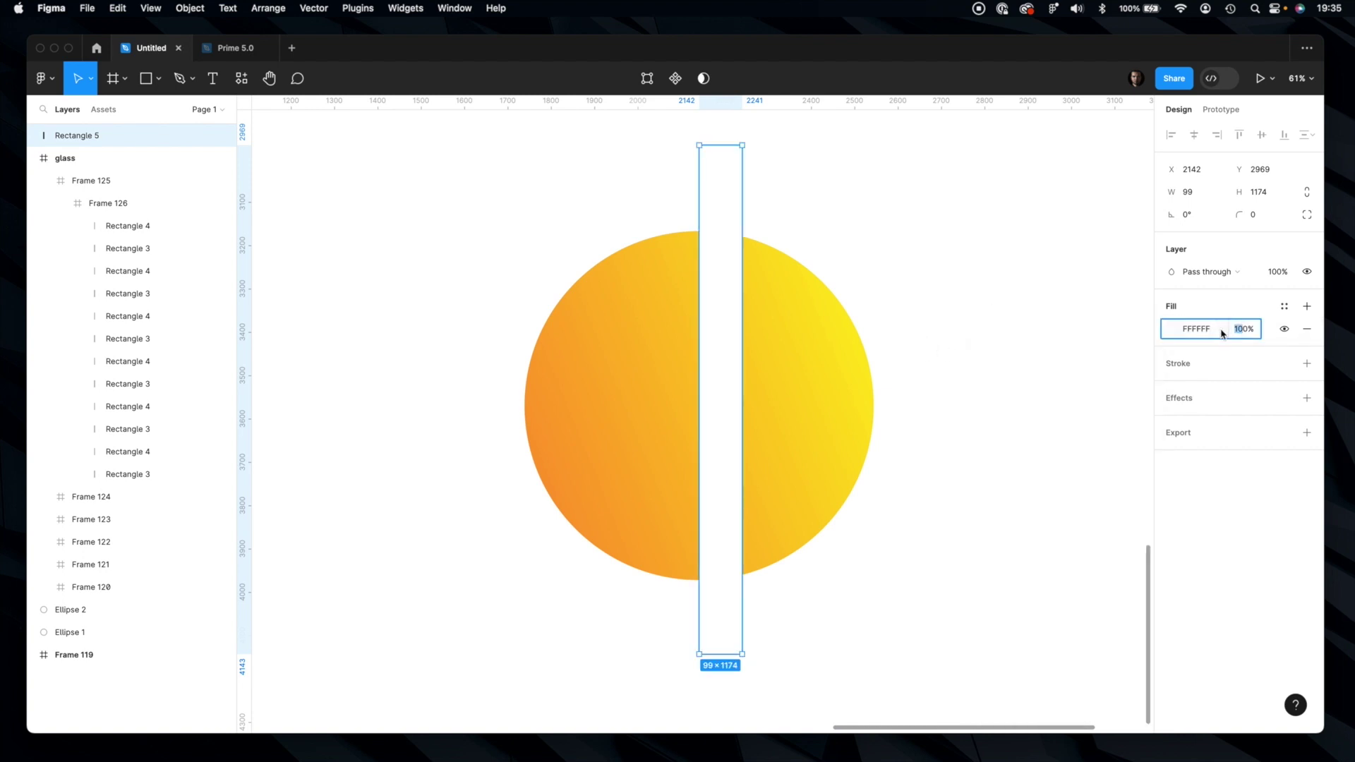
text(3)
key(Return)
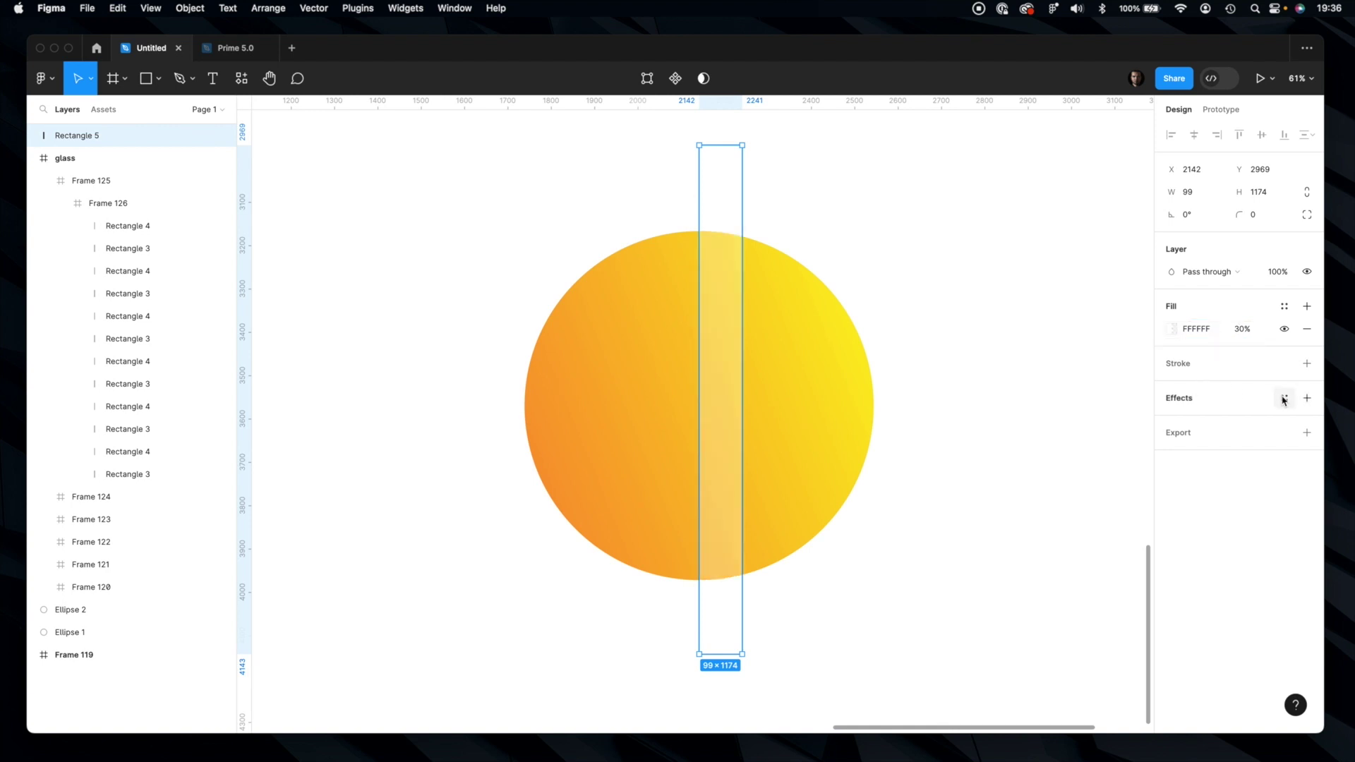
click(1285, 398)
Add a Background blur effect of 200 to Rectangle 5 for a frosted-glass look.
click(1307, 398)
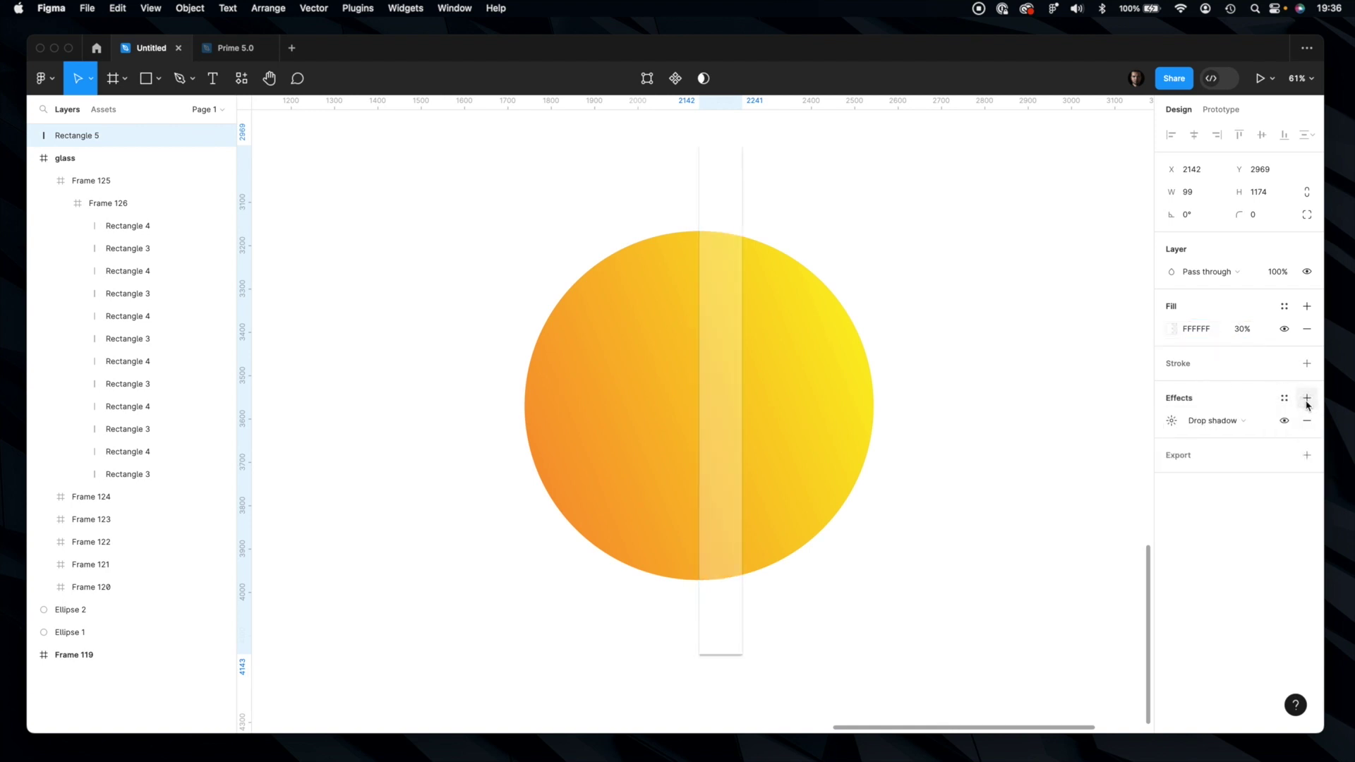
click(1216, 421)
click(1211, 457)
click(1172, 422)
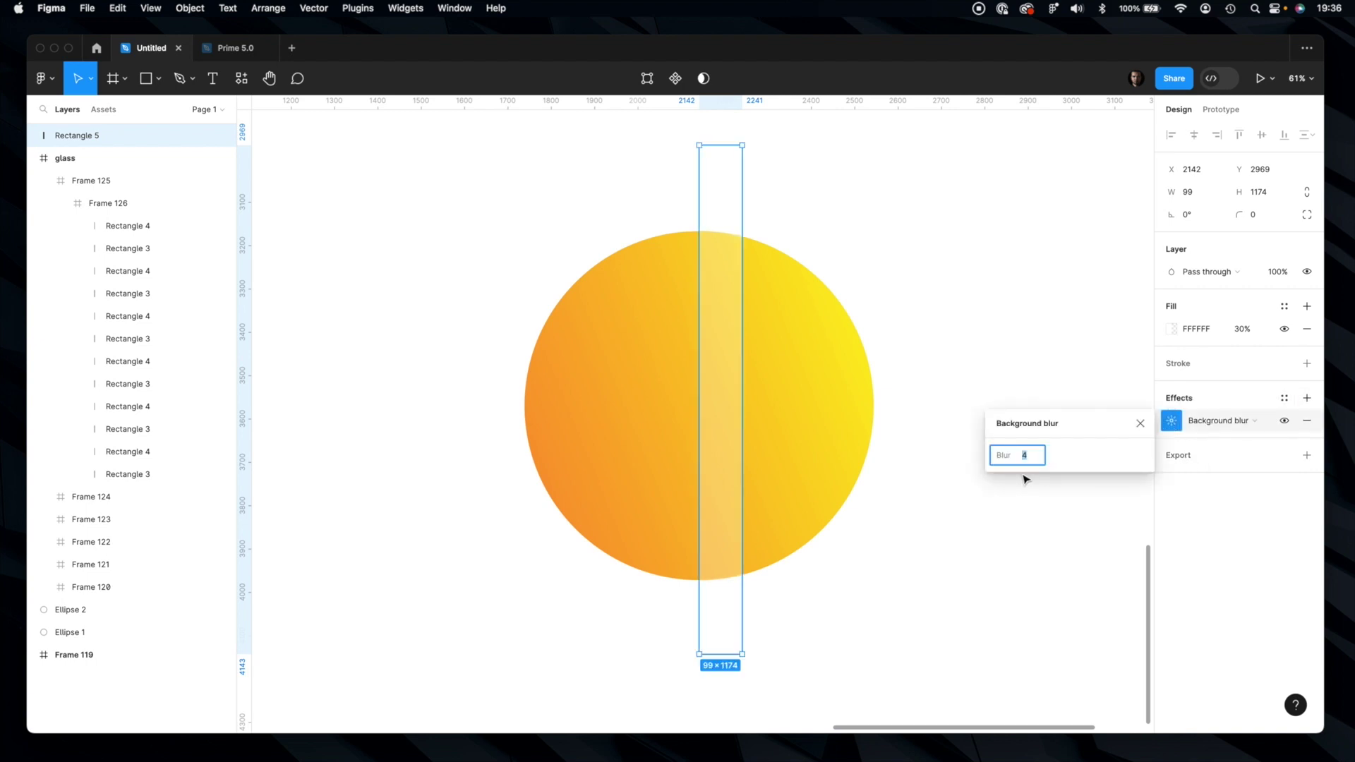
key(Return)
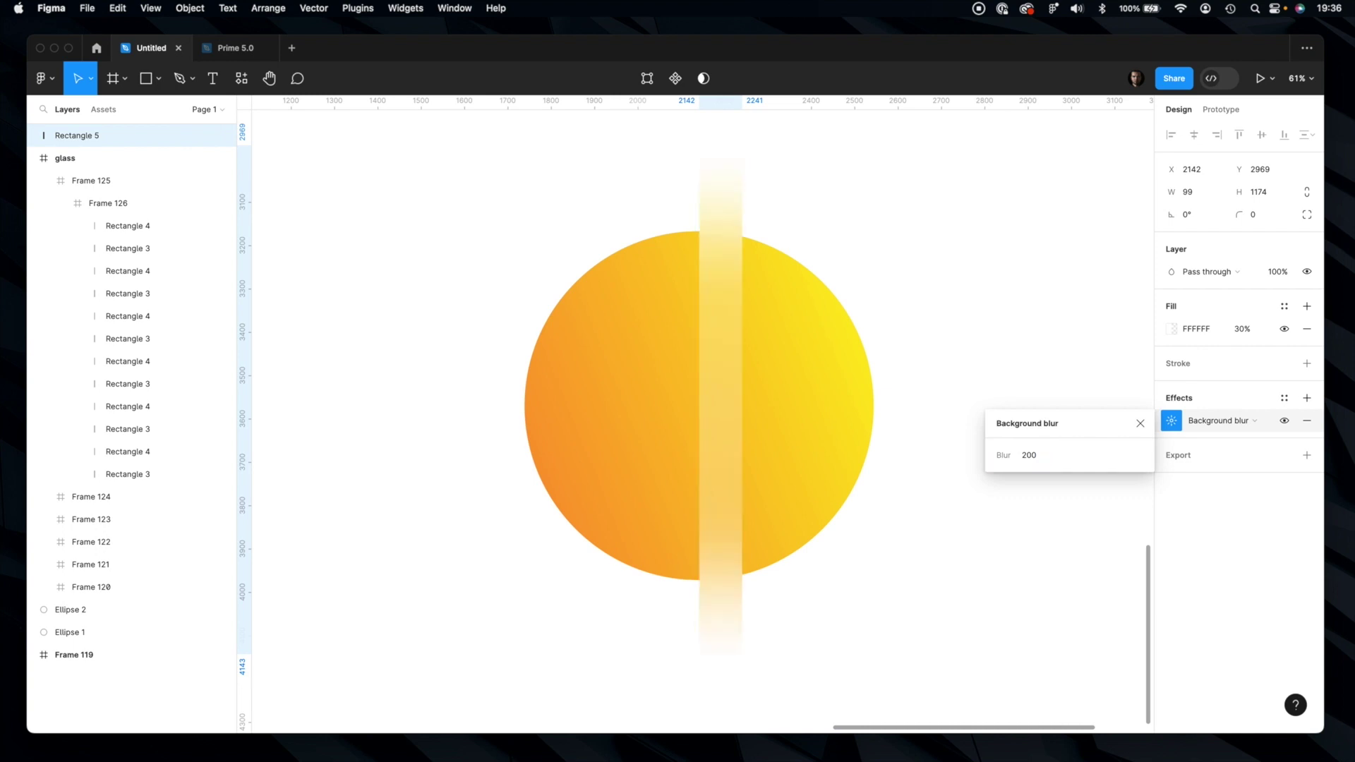
click(895, 293)
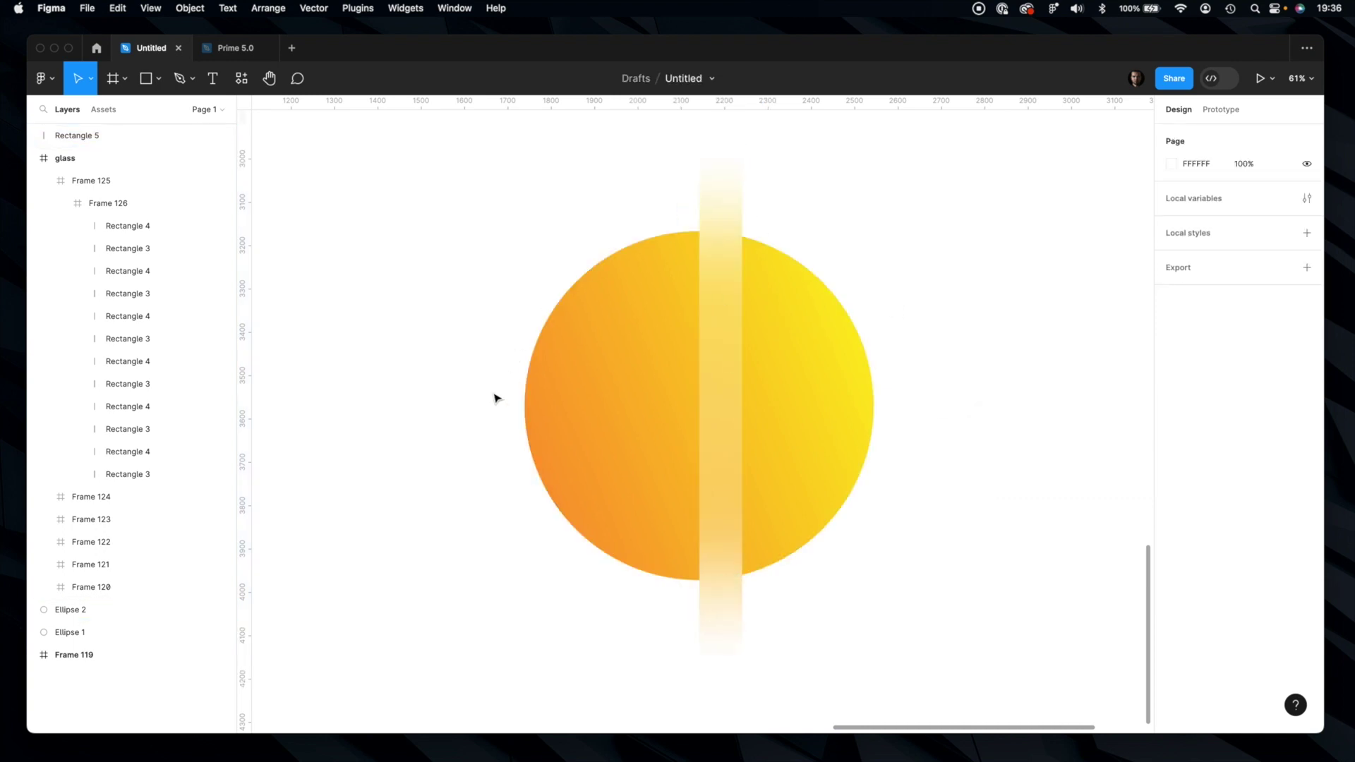
Duplicate the bar with Cmd+D and narrow the copy to 22 px wide at X 2219.
click(713, 488)
key(super+d)
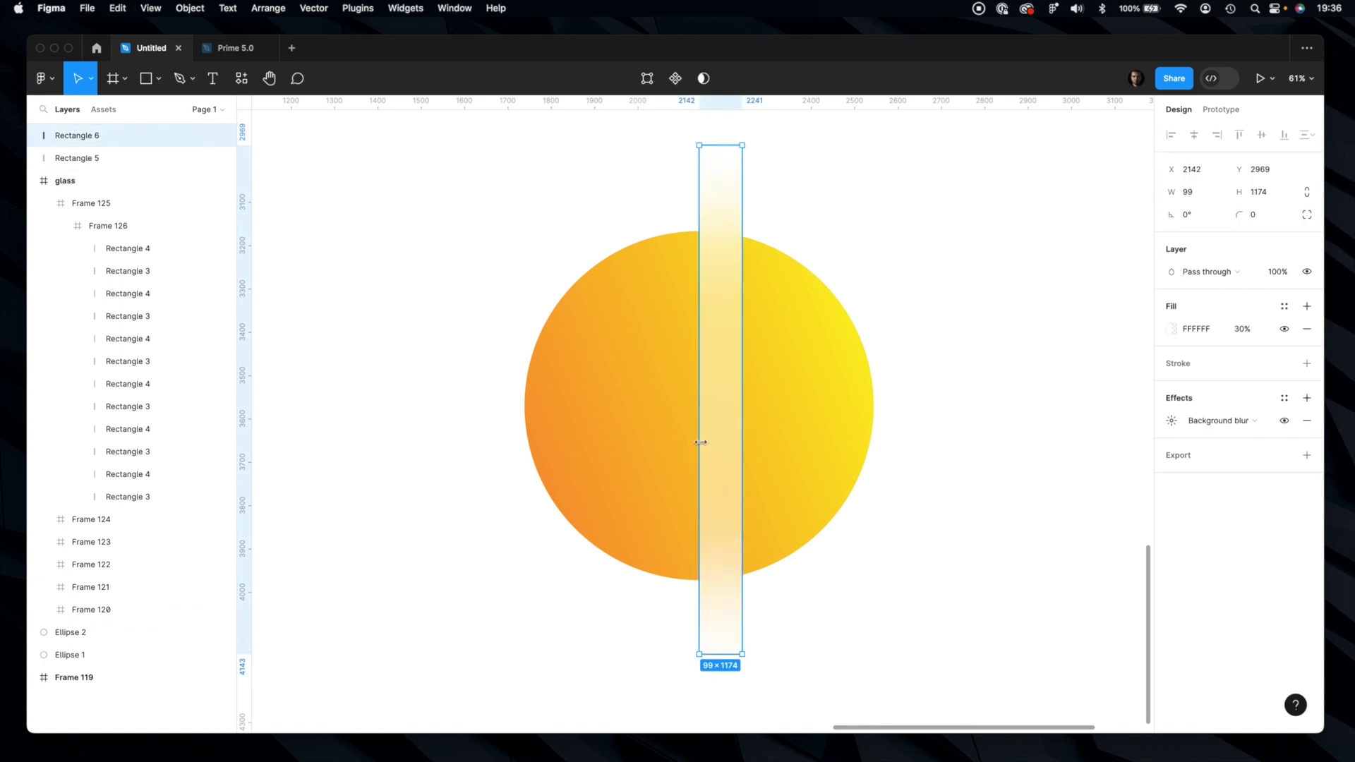
drag(700, 442, 732, 445)
click(937, 445)
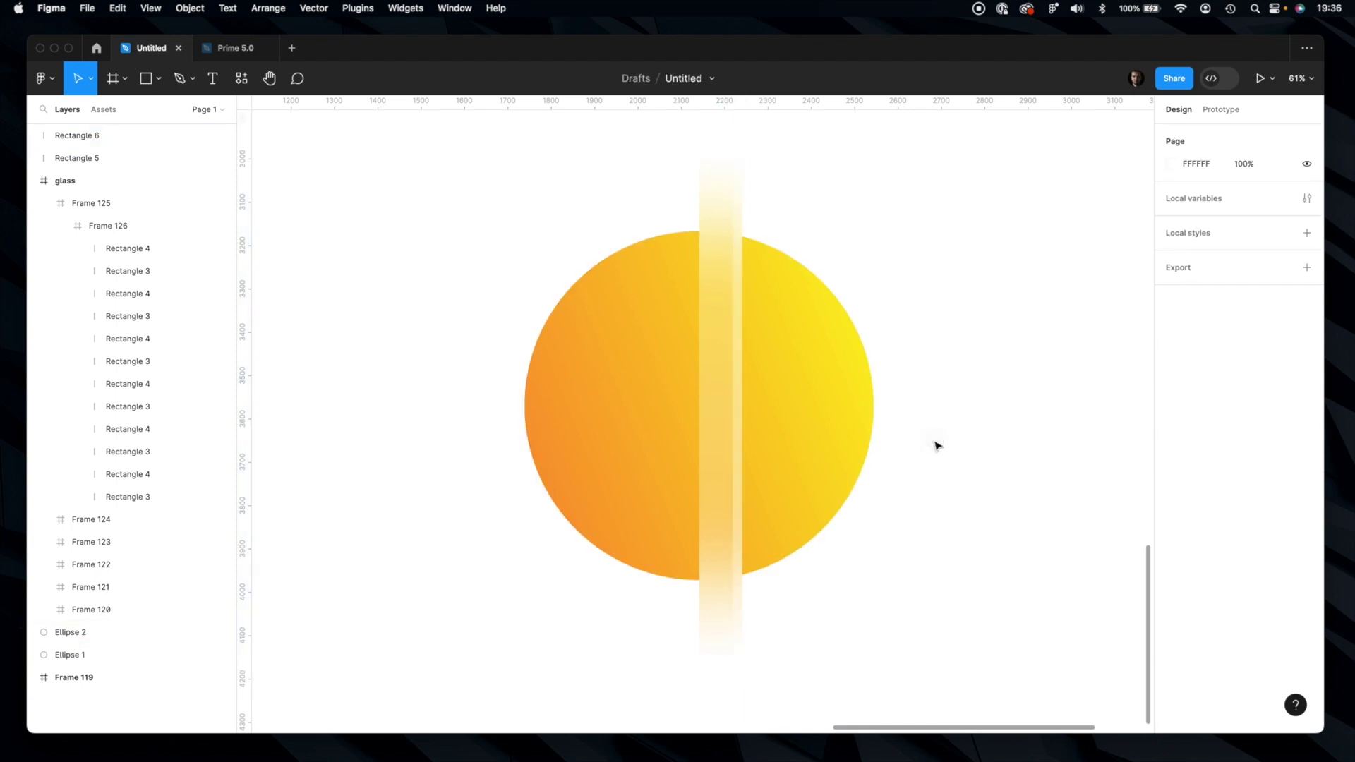
click(741, 425)
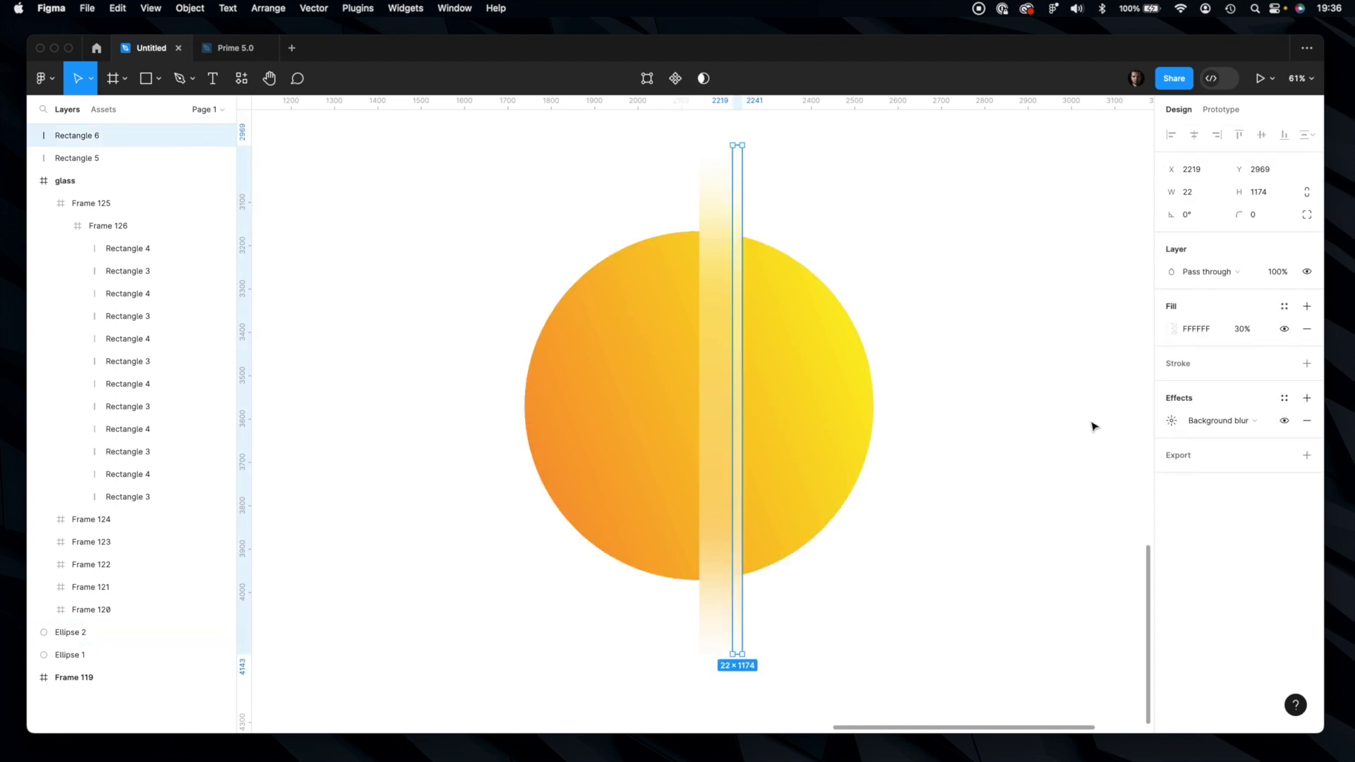
Add a drop shadow to the sliver with a blur of 24.
click(1308, 398)
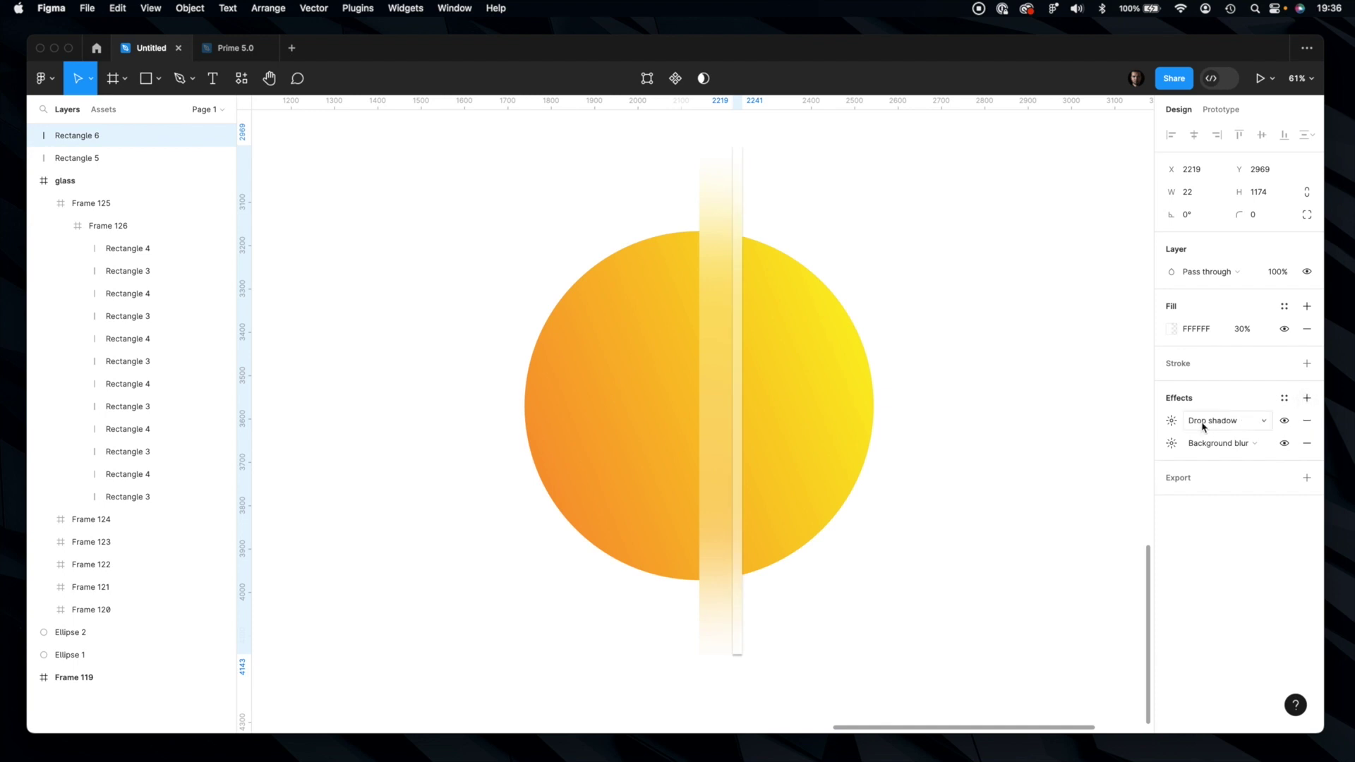
click(1171, 422)
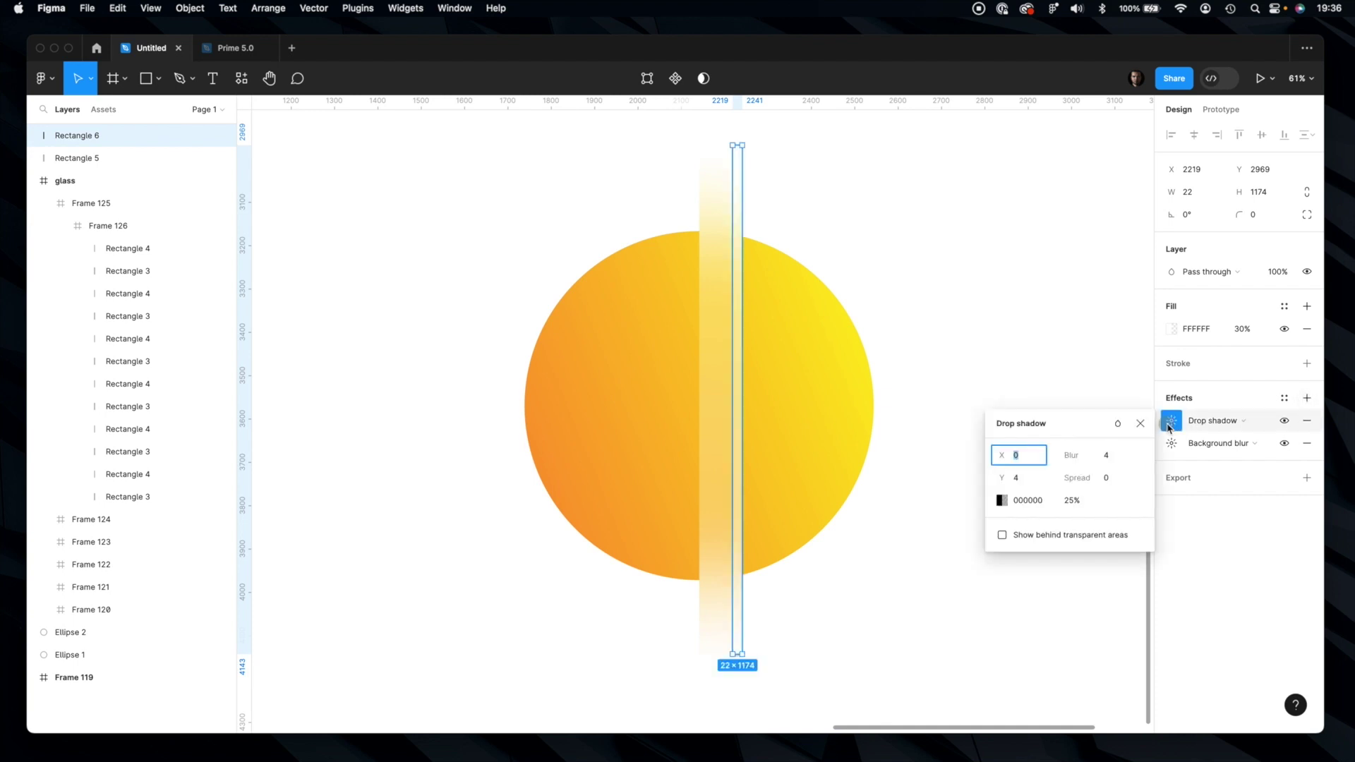
click(1113, 456)
text(24)
key(Return)
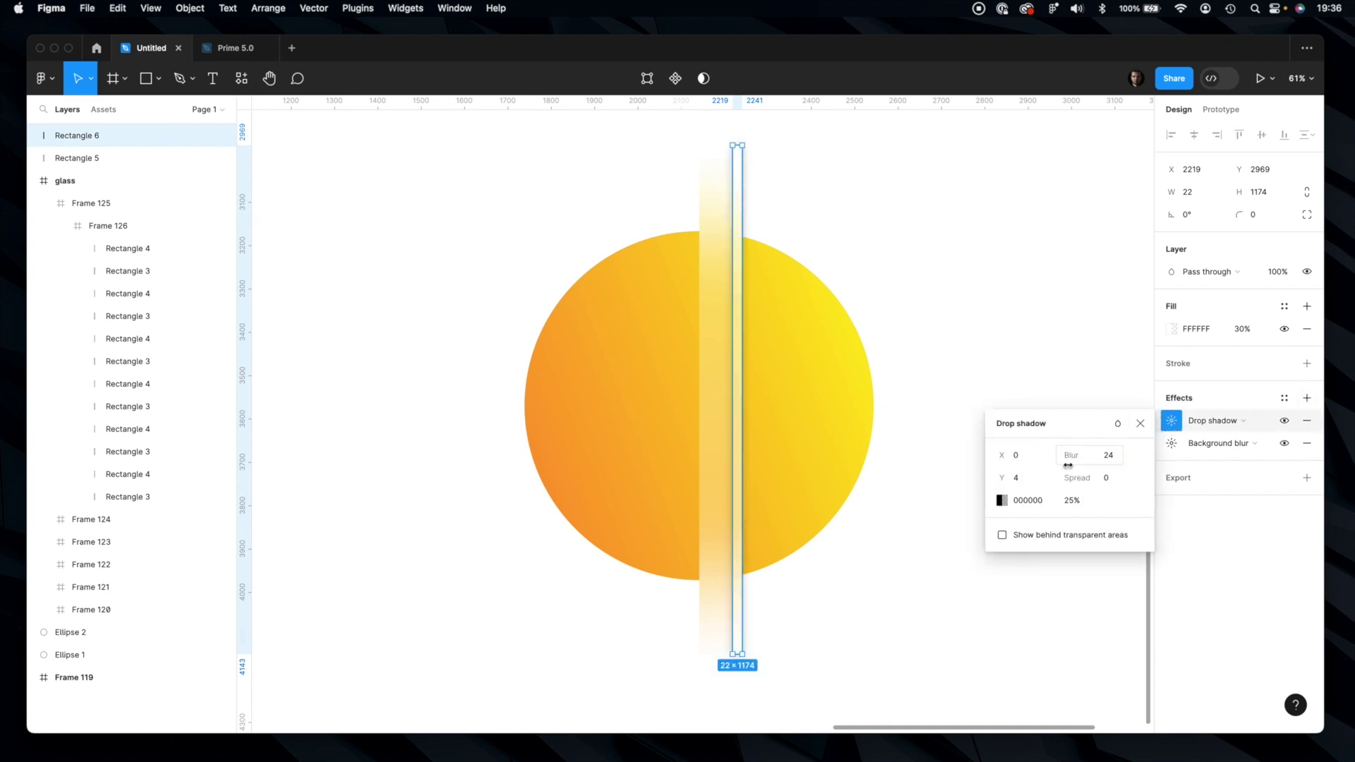
Set the shadow offset to X -8, Y 0 and its black opacity to 100%.
click(1016, 476)
text(0)
click(1019, 456)
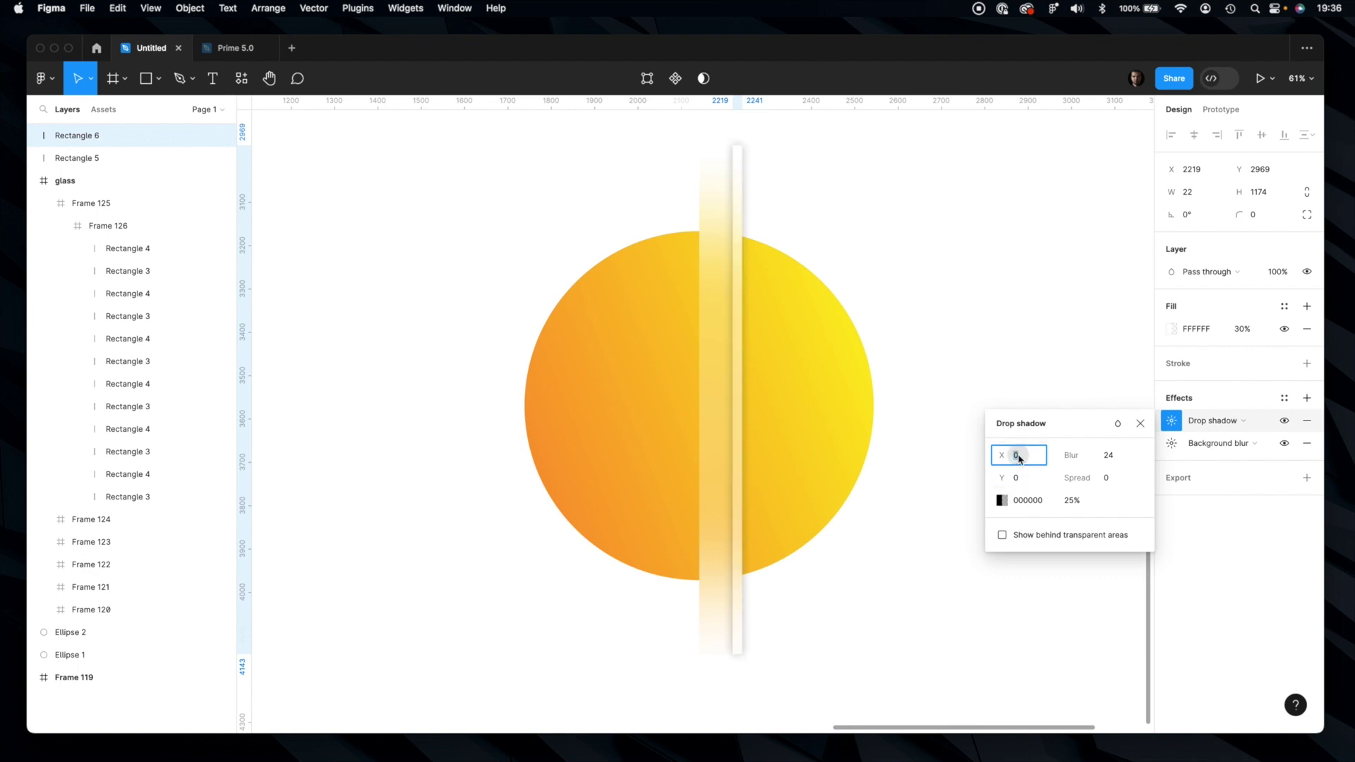
text(-8)
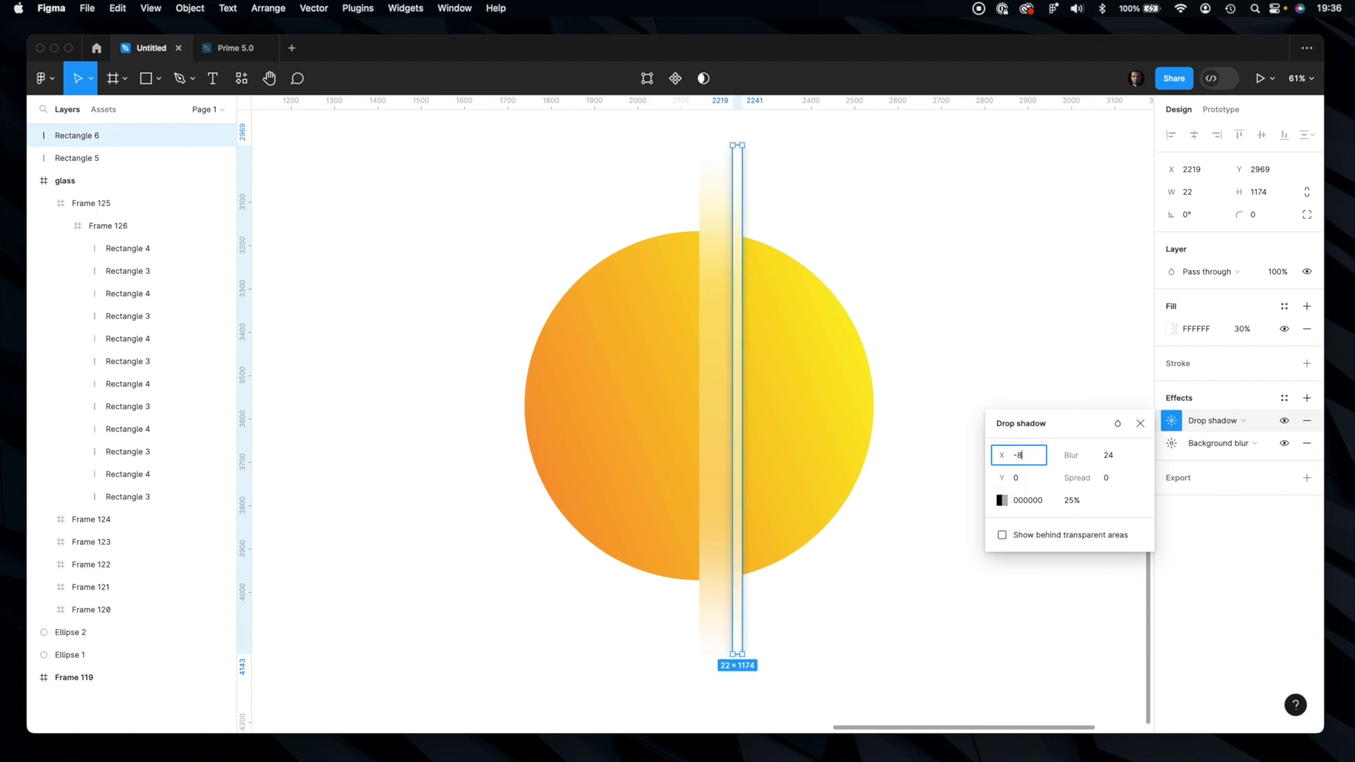
key(Return)
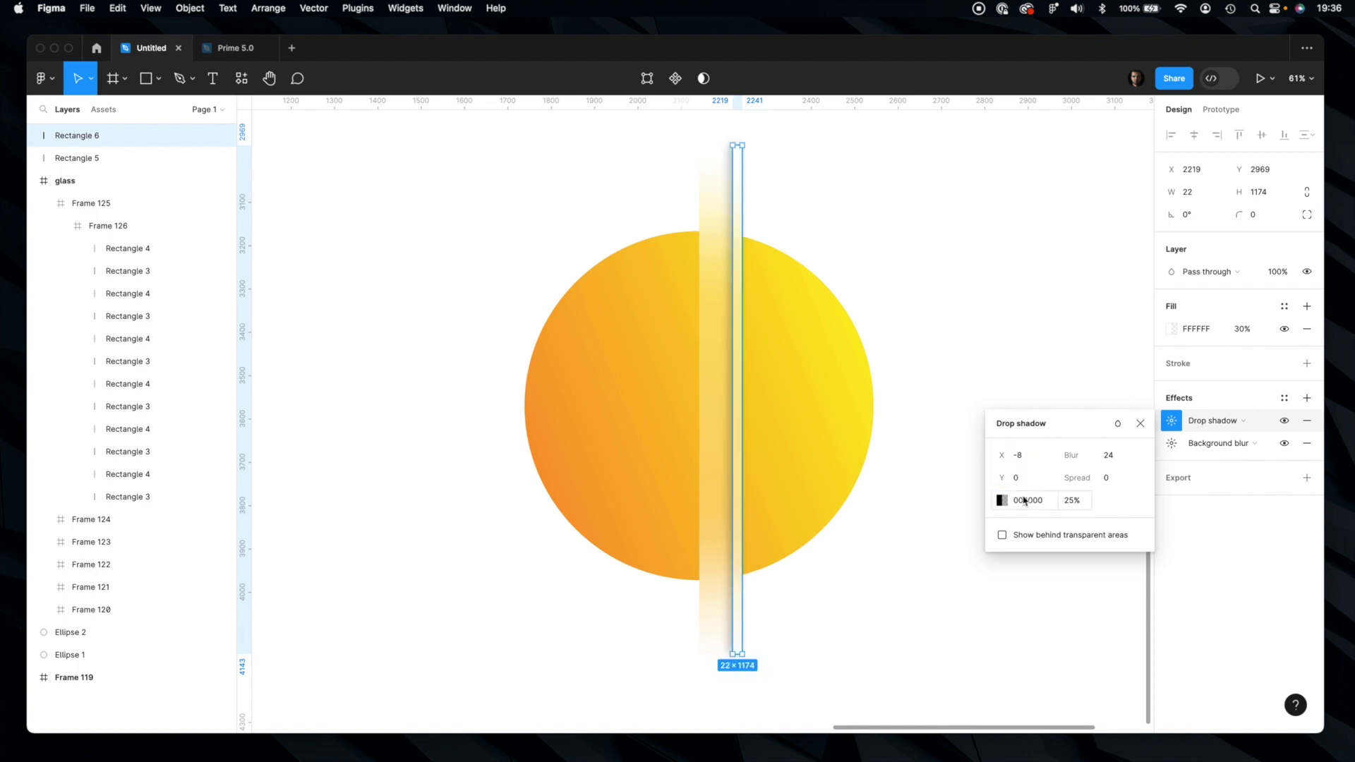
click(1070, 503)
text(100)
key(Return)
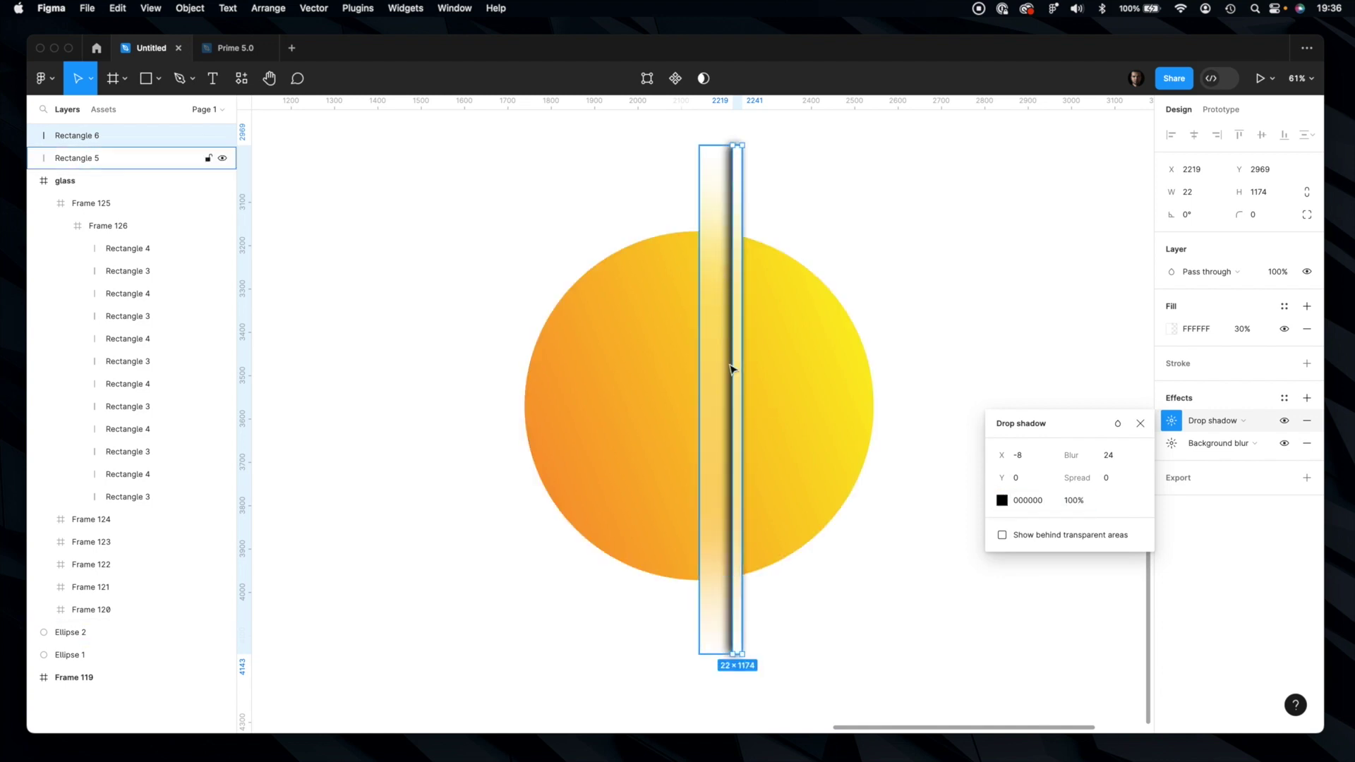
click(1057, 328)
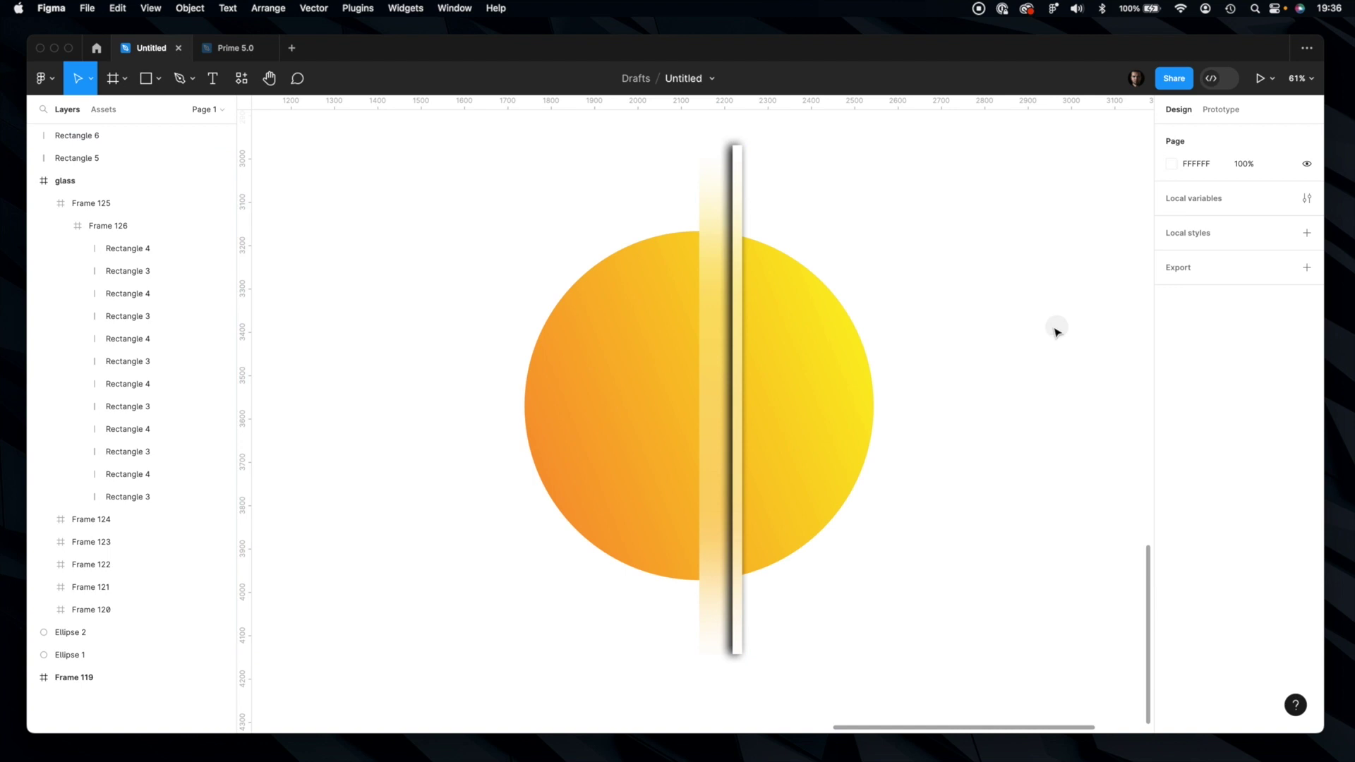
Switch Rectangle 6's layer blend mode to Overlay and zoom in on the sliver.
click(727, 387)
click(1222, 278)
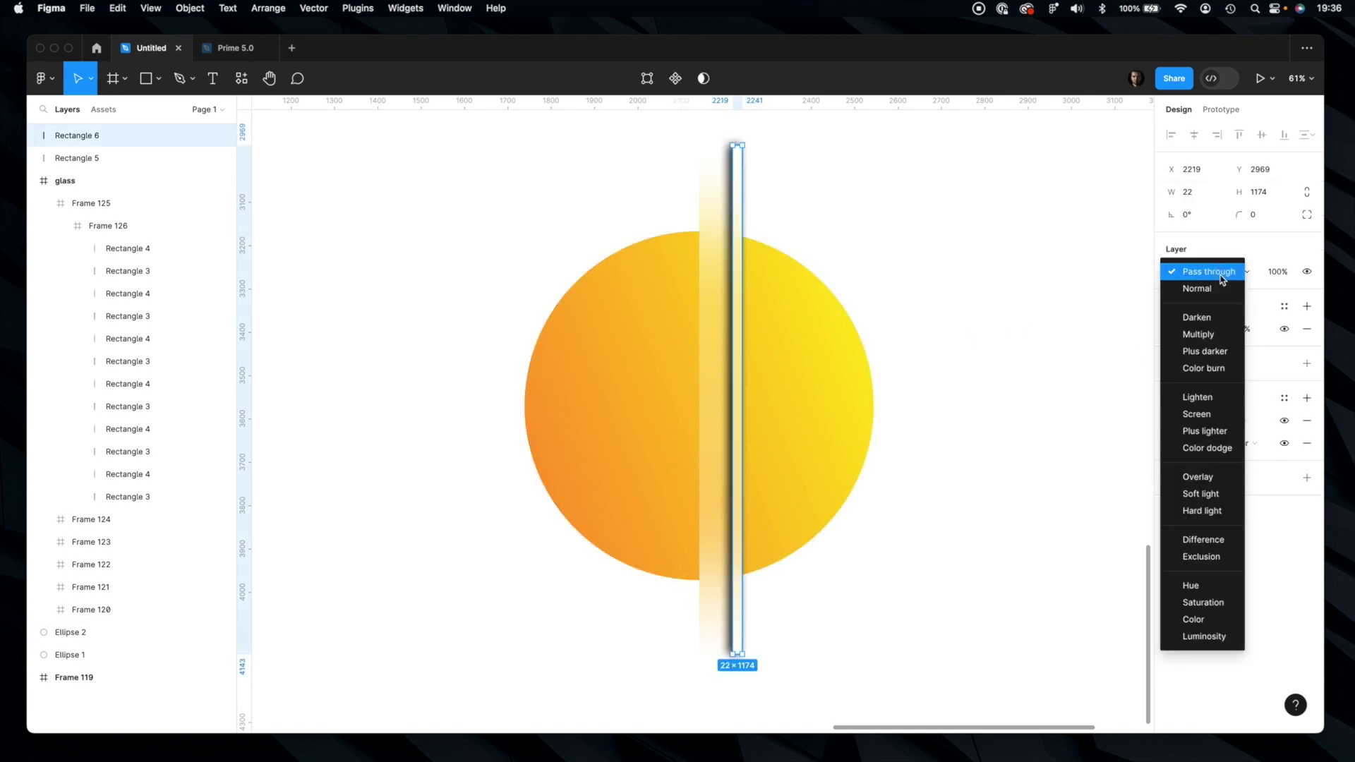
click(1207, 480)
click(976, 545)
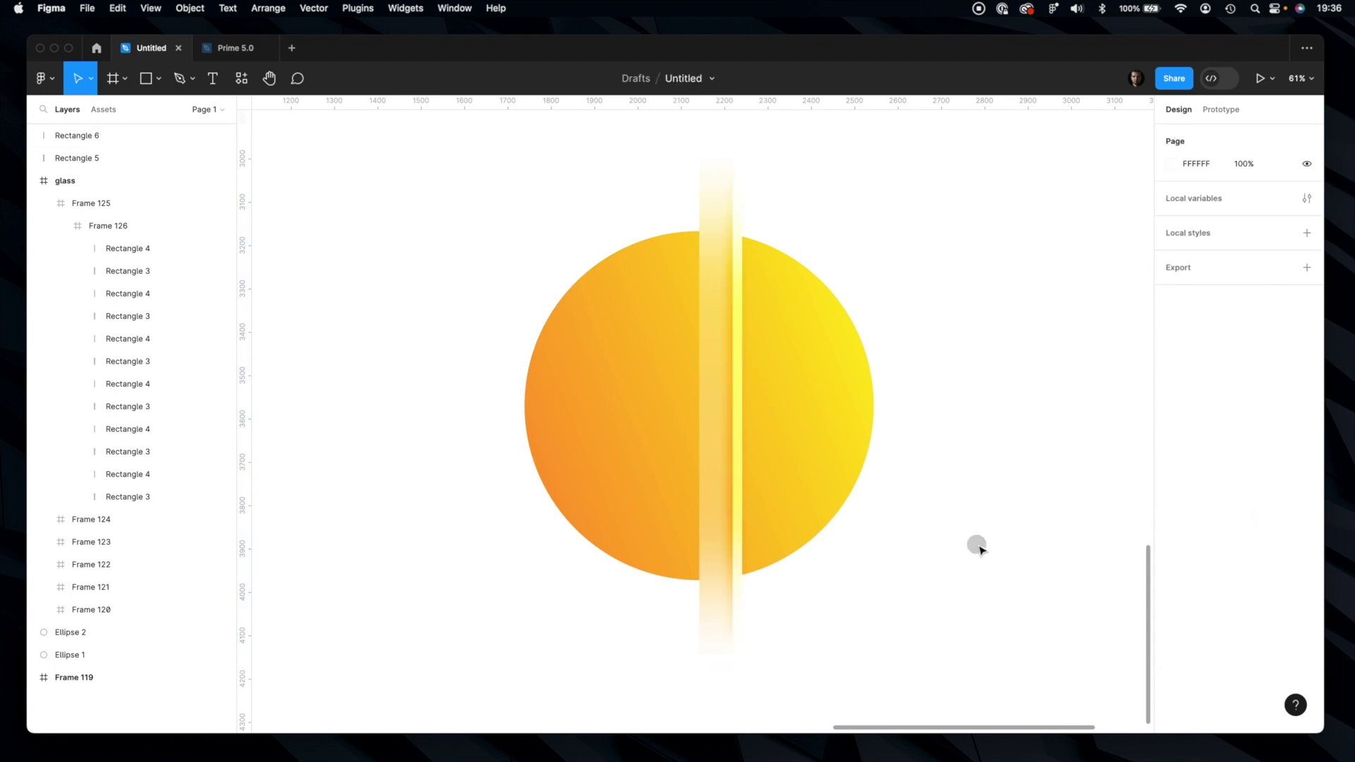
click(744, 397)
scroll(744, 399, up, 5)
scroll(744, 400, up, 5)
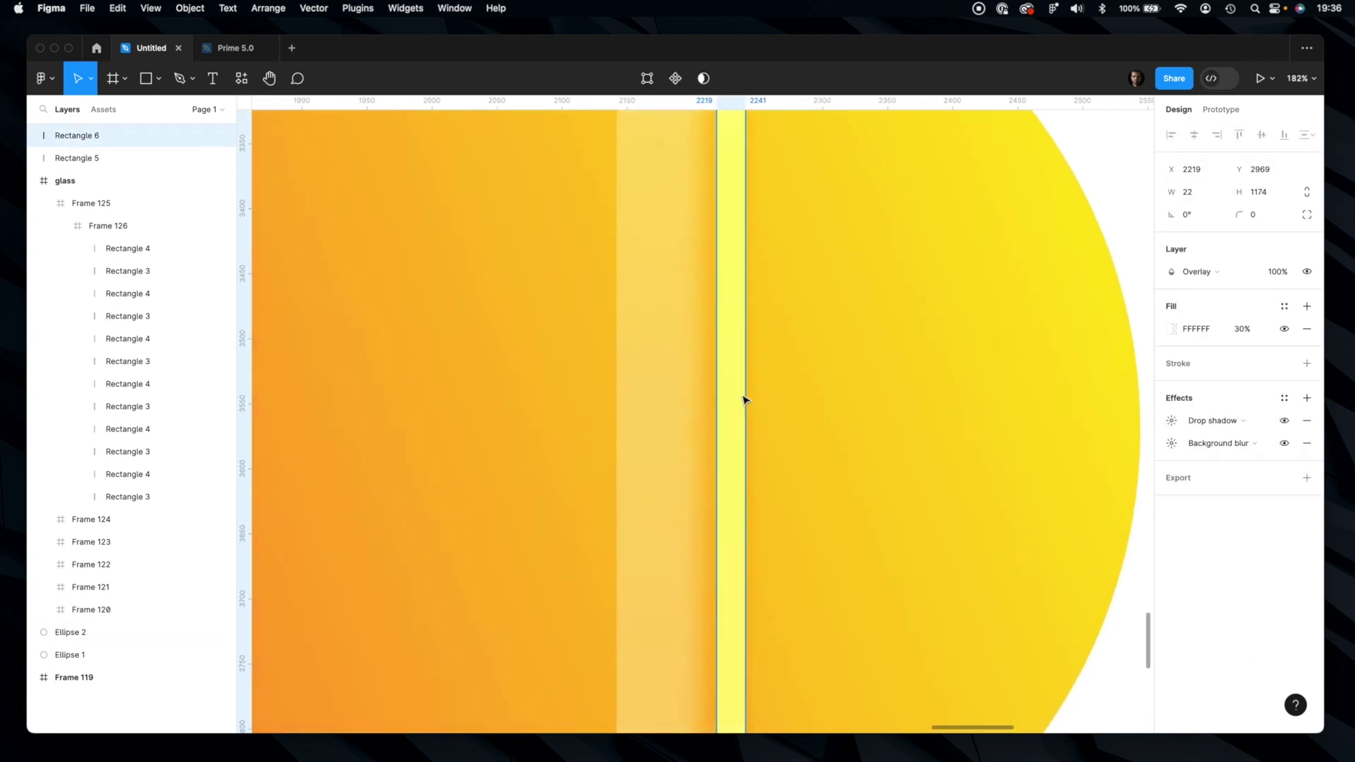
Make the sliver's fill a linear gradient with handles running horizontally across its width.
click(1170, 331)
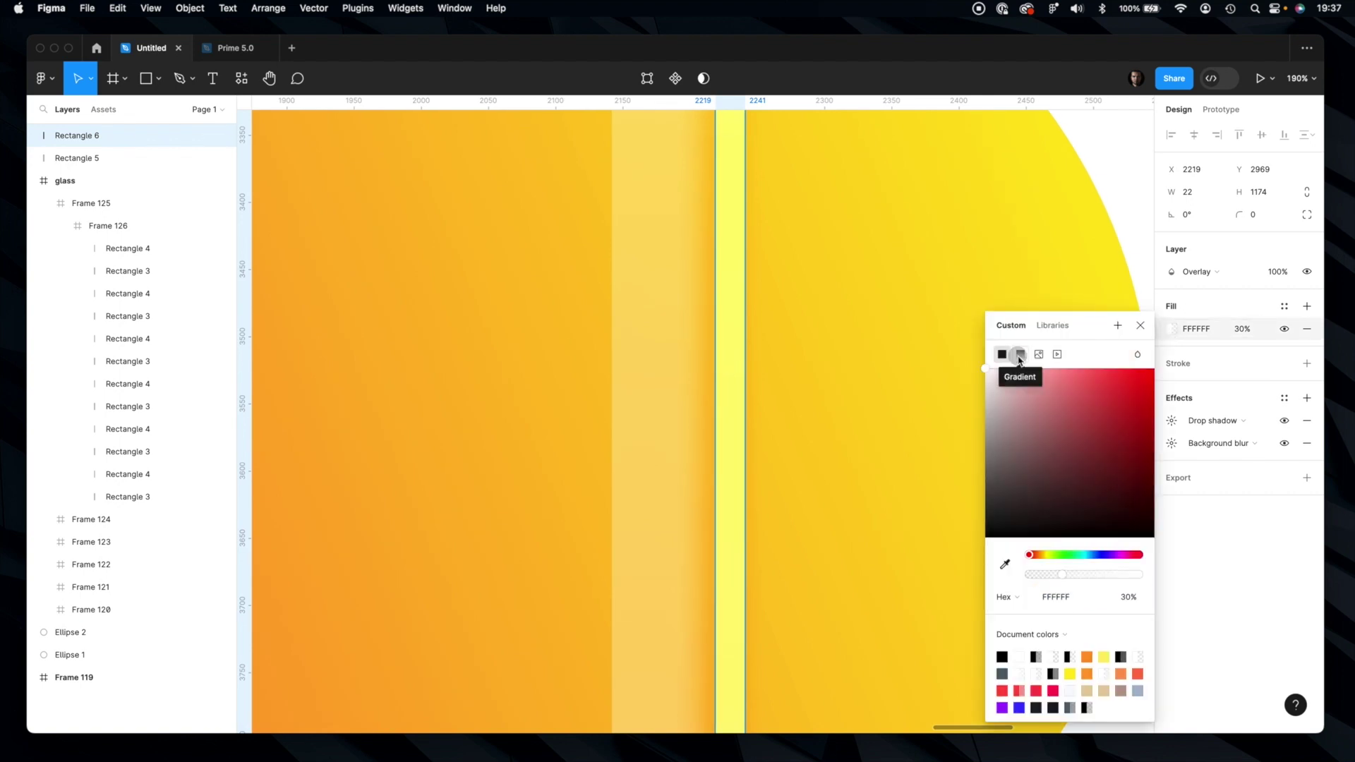
click(1020, 355)
scroll(774, 356, down, 6)
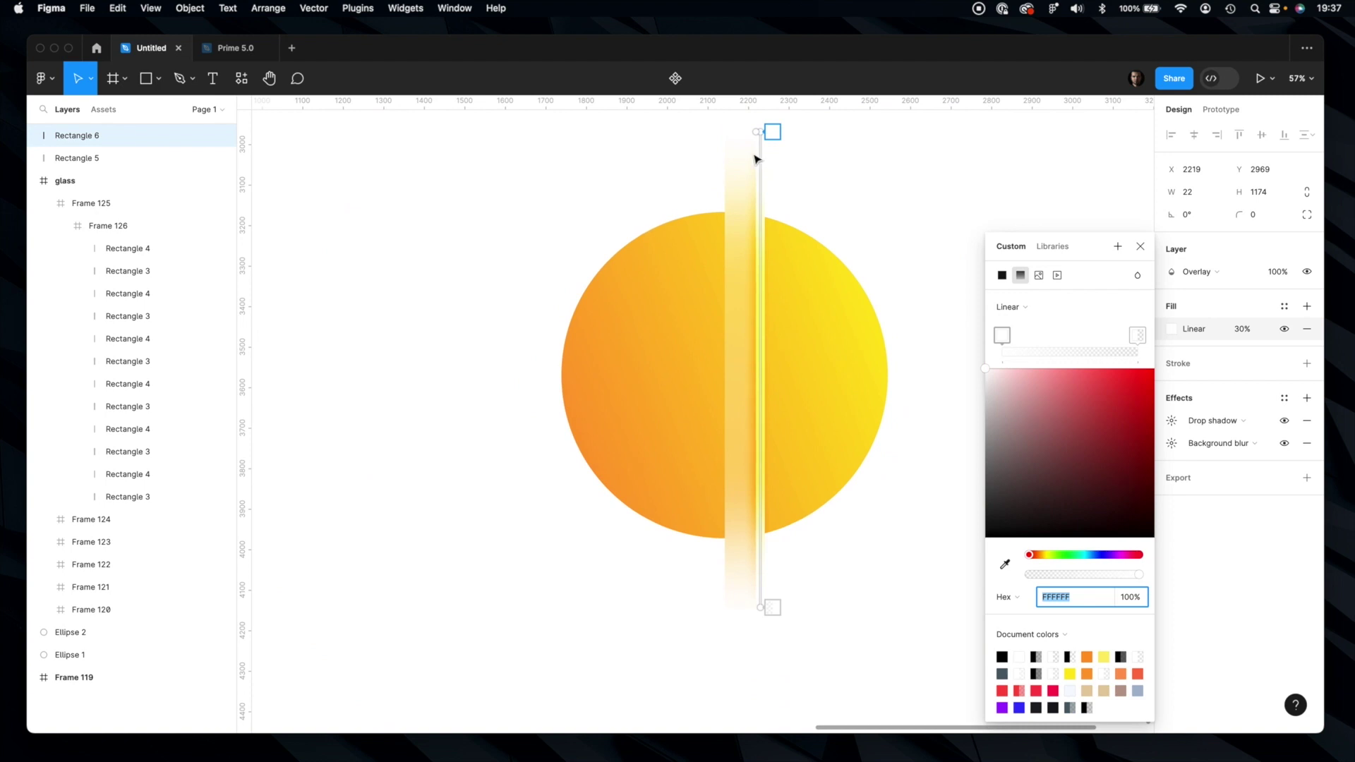
drag(761, 132, 757, 331)
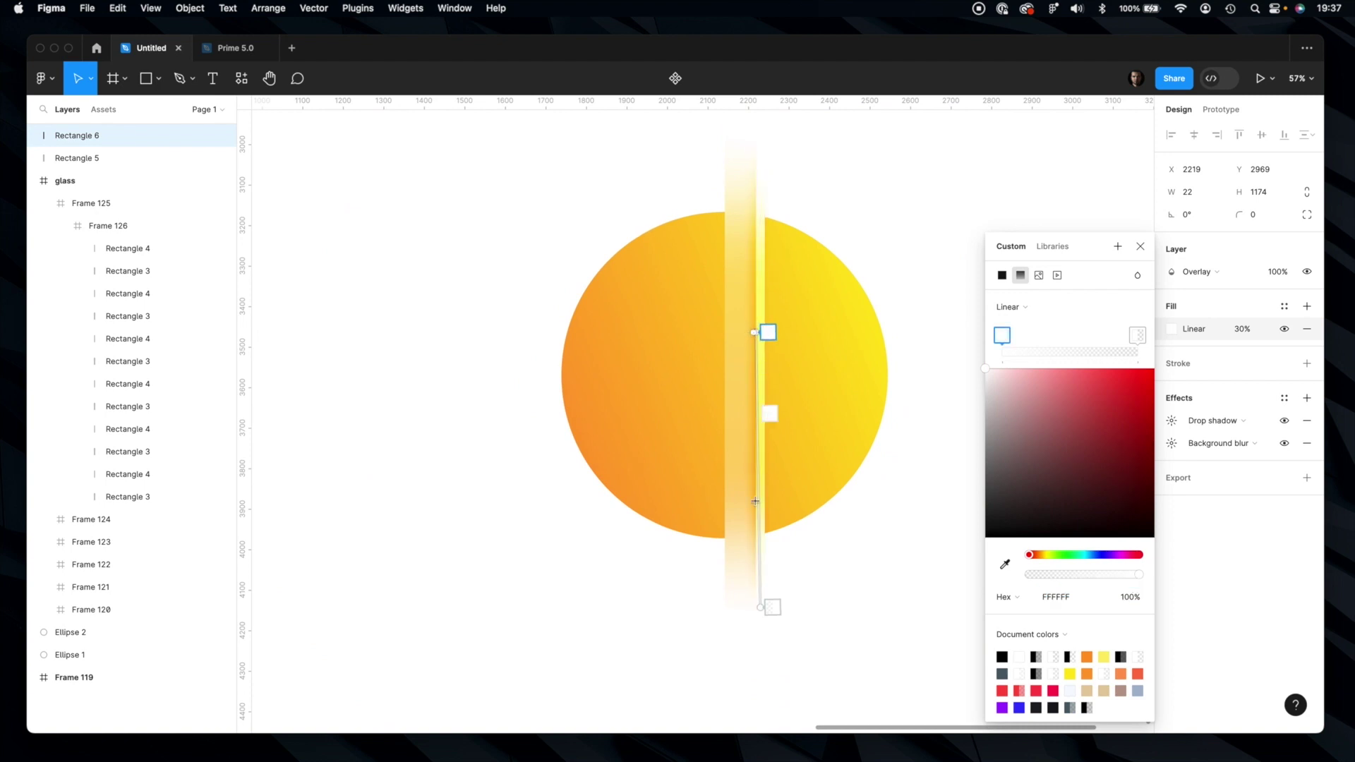
mouse_move(760, 607)
mouse_down()
mouse_move(788, 532)
mouse_move(777, 324)
mouse_move(768, 331)
mouse_up()
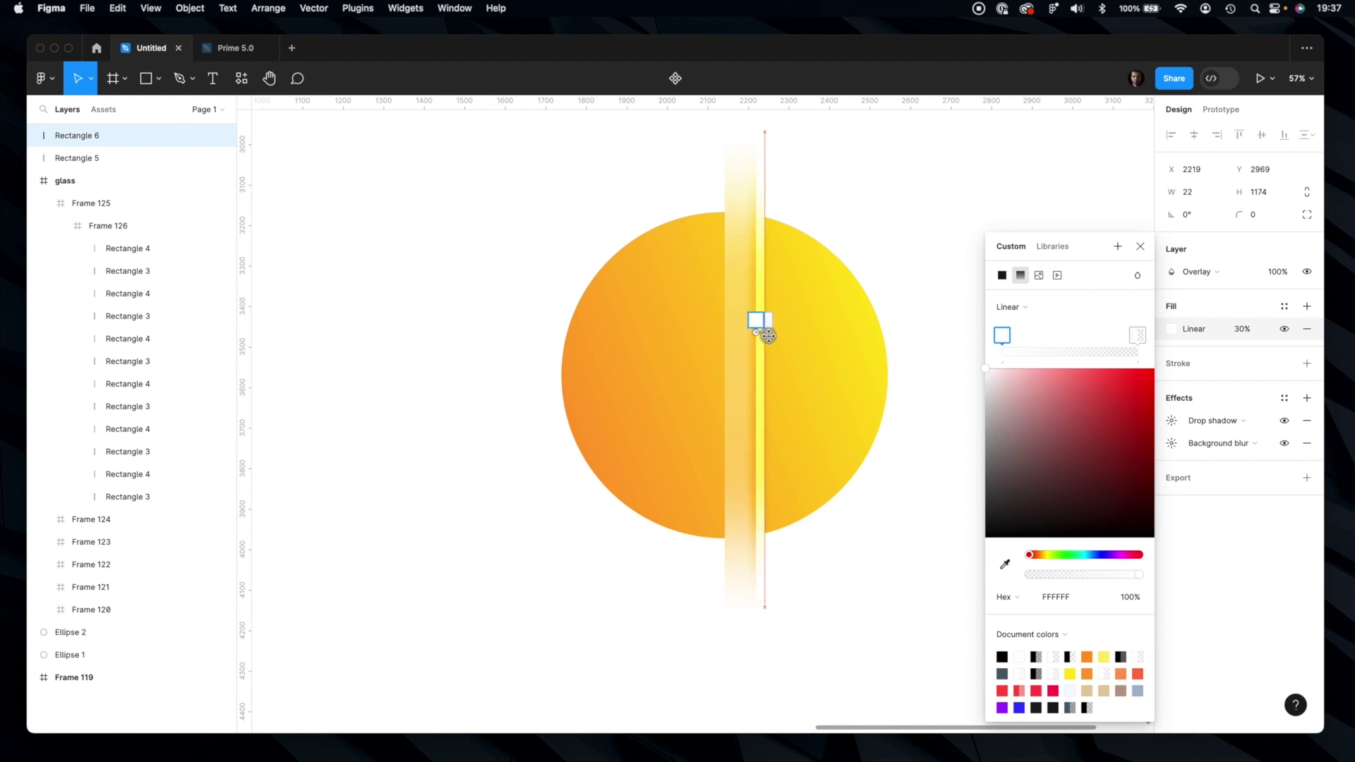
scroll(768, 332, up, 10)
Make the first gradient stop black at 65% and raise the second stop to 40% opacity.
scroll(768, 340, up, 3)
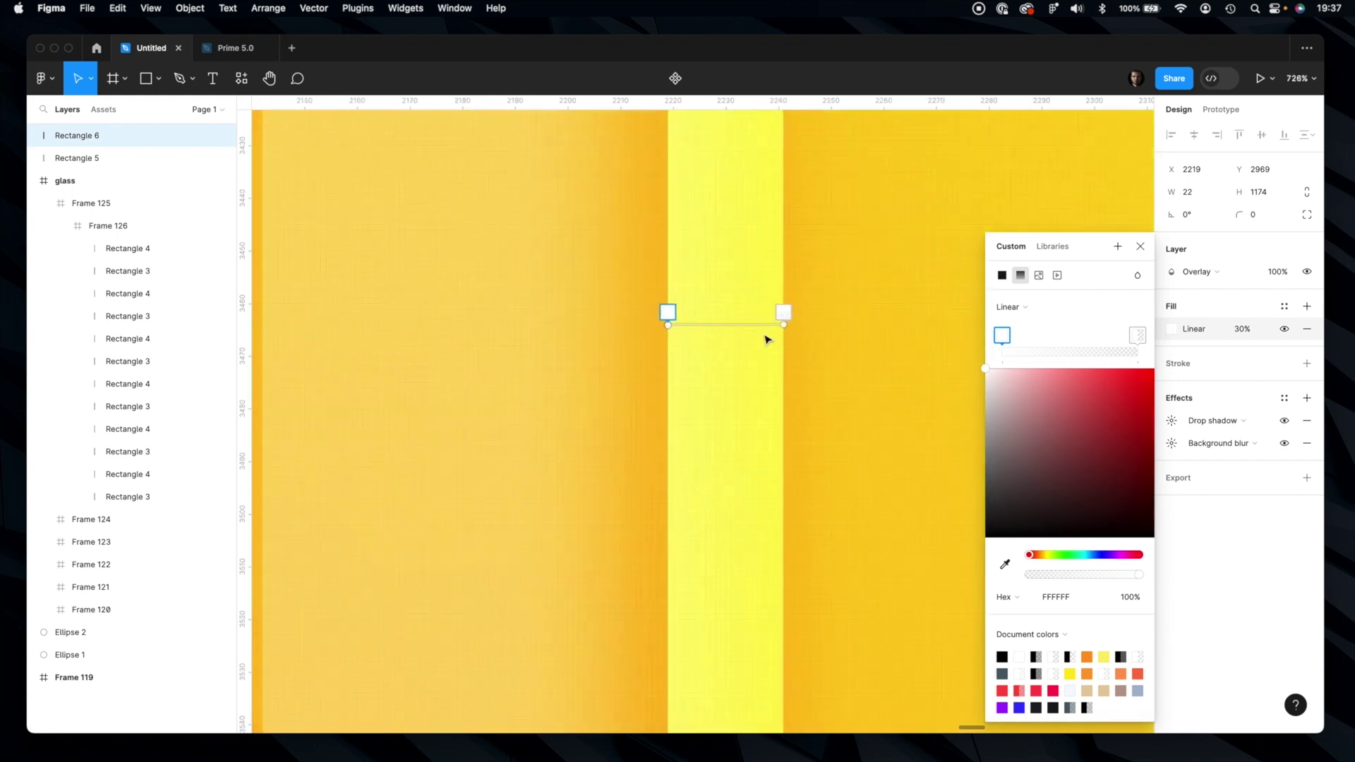
click(1018, 493)
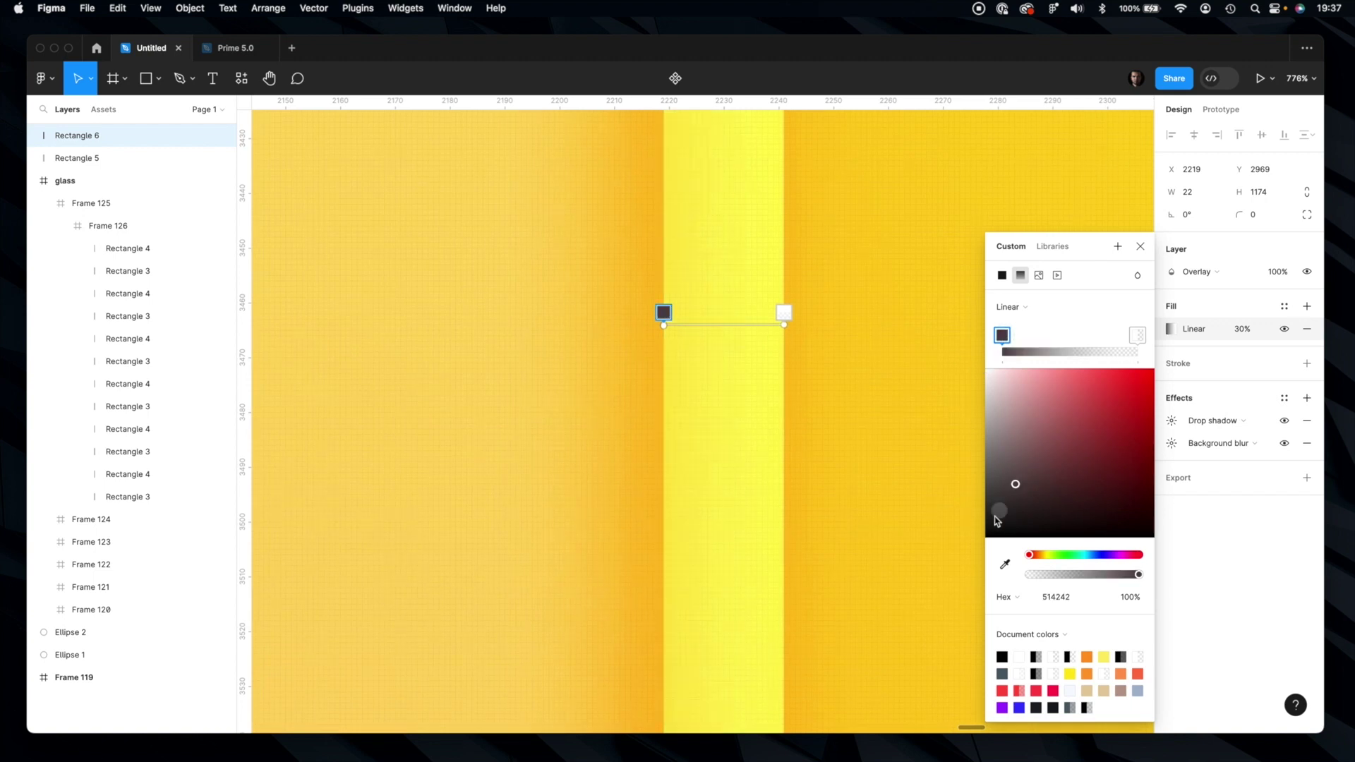
click(1139, 337)
mouse_move(1096, 575)
mouse_down()
mouse_move(1076, 579)
mouse_move(1101, 576)
mouse_up()
click(1003, 334)
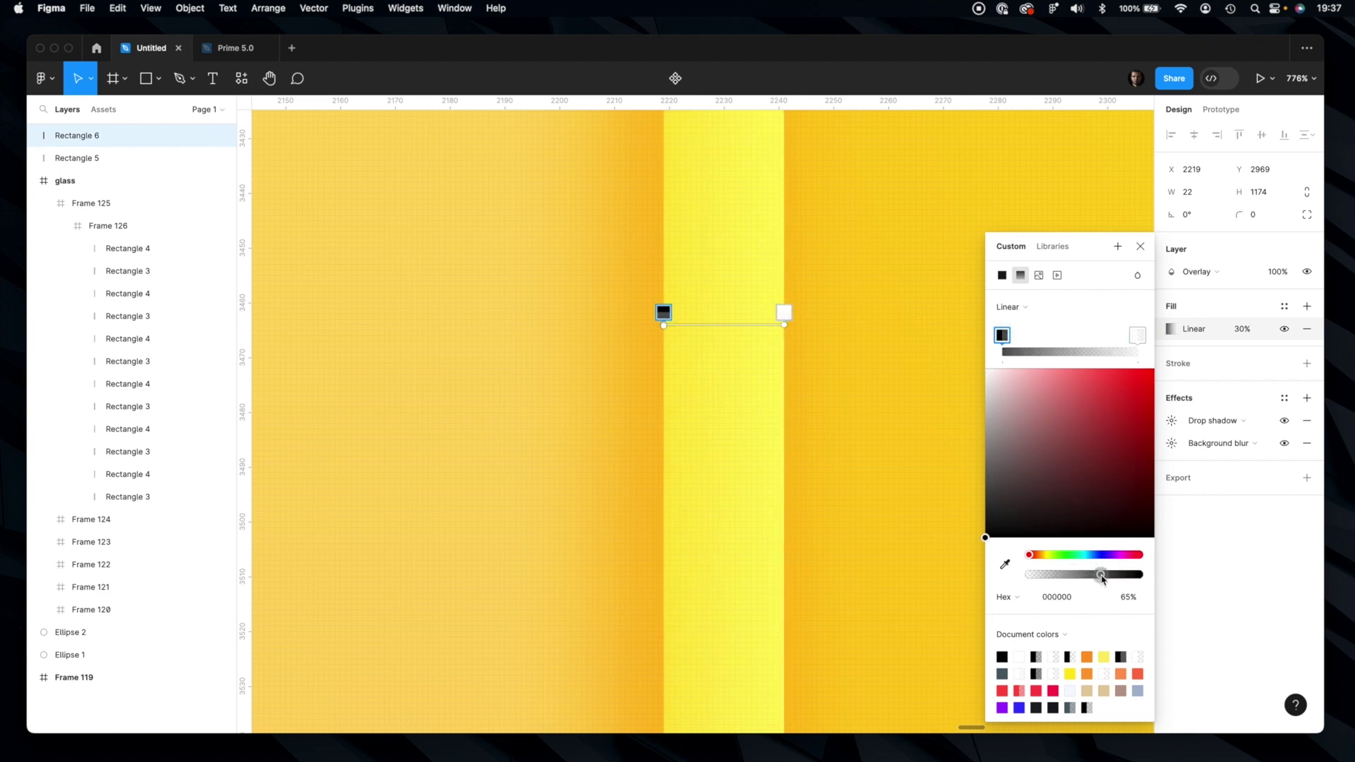
Add two gradient stops: a pure black one shifted left and a grey one at 4% opacity.
click(1107, 336)
click(1051, 334)
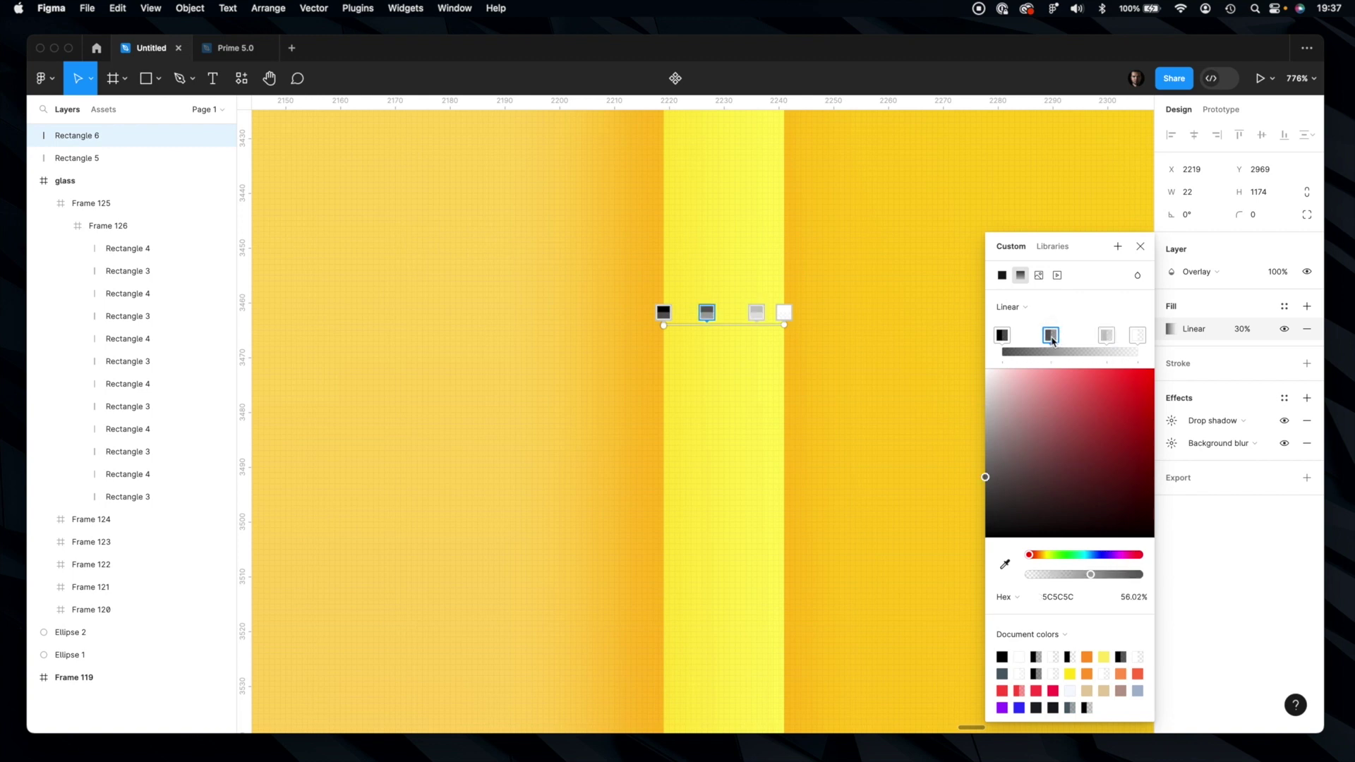
drag(1051, 340, 1035, 339)
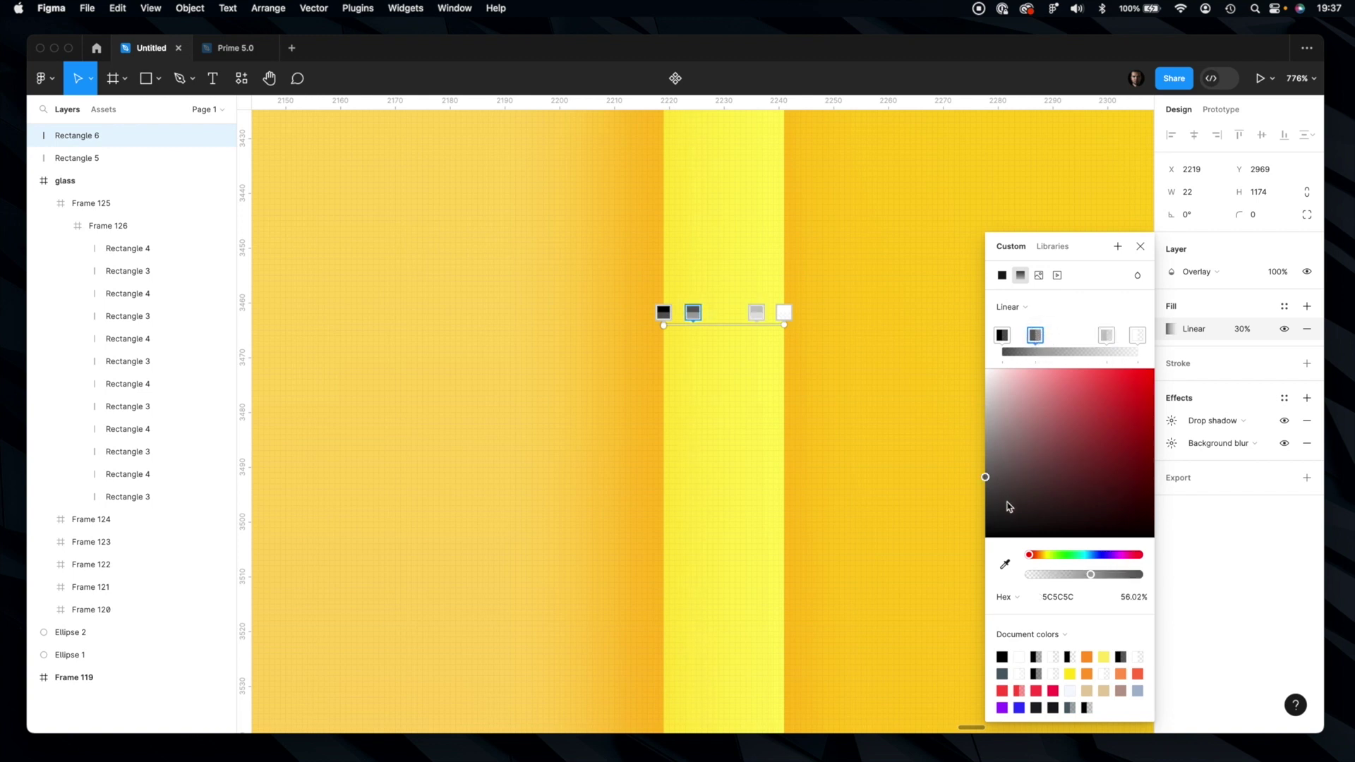
drag(1010, 507, 962, 553)
click(1107, 338)
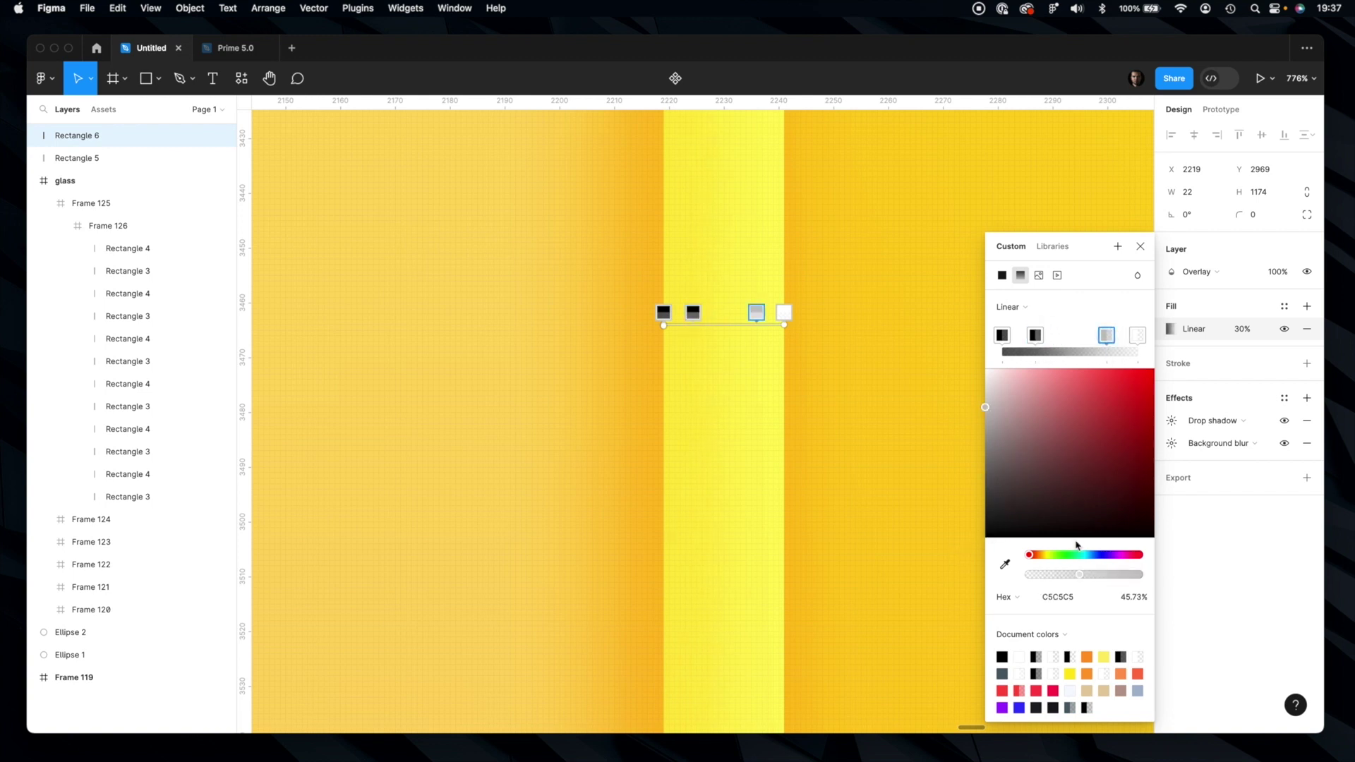
click(1039, 575)
drag(1037, 577, 1032, 576)
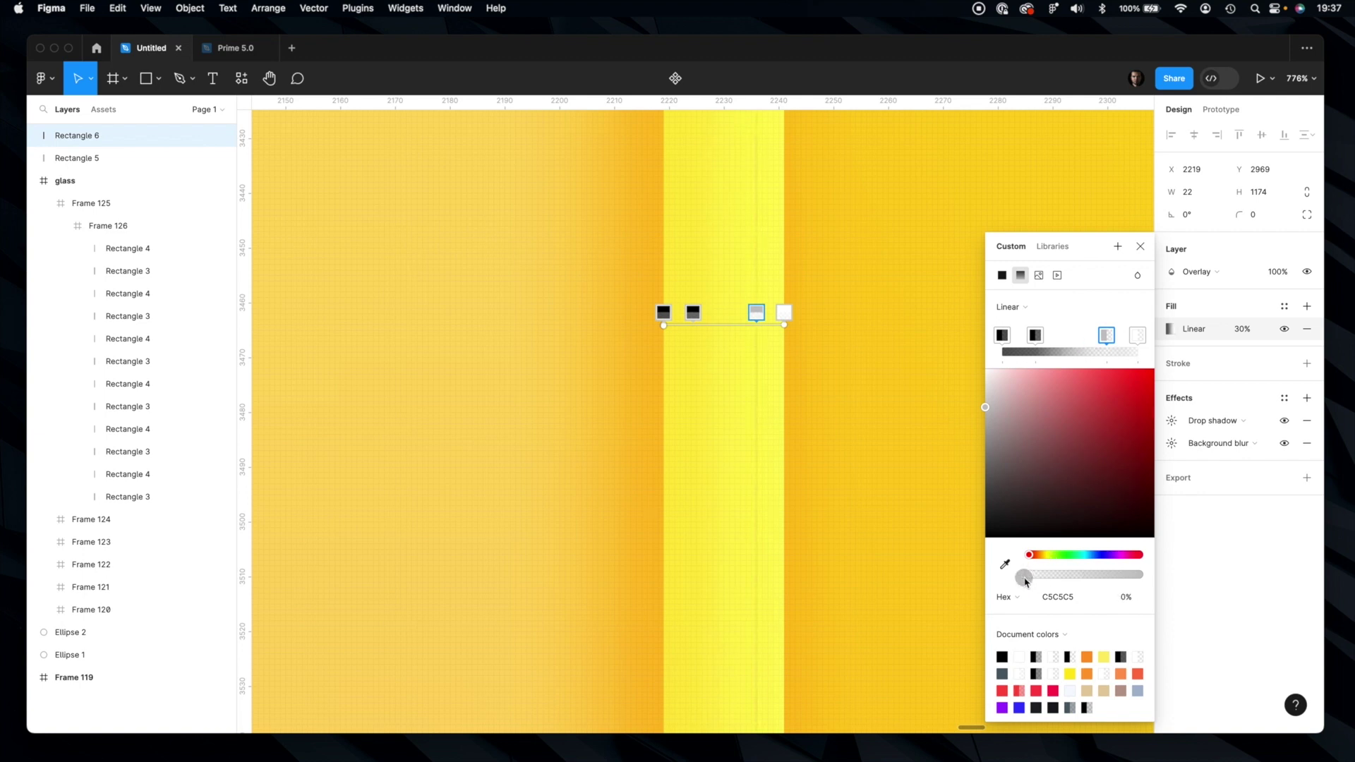
key(Right)
key(Right)
key(Right)
key(Right)
key(Right)
Shift the second black stop left, set the first black stop to 84% and the white end to 29%.
click(1033, 337)
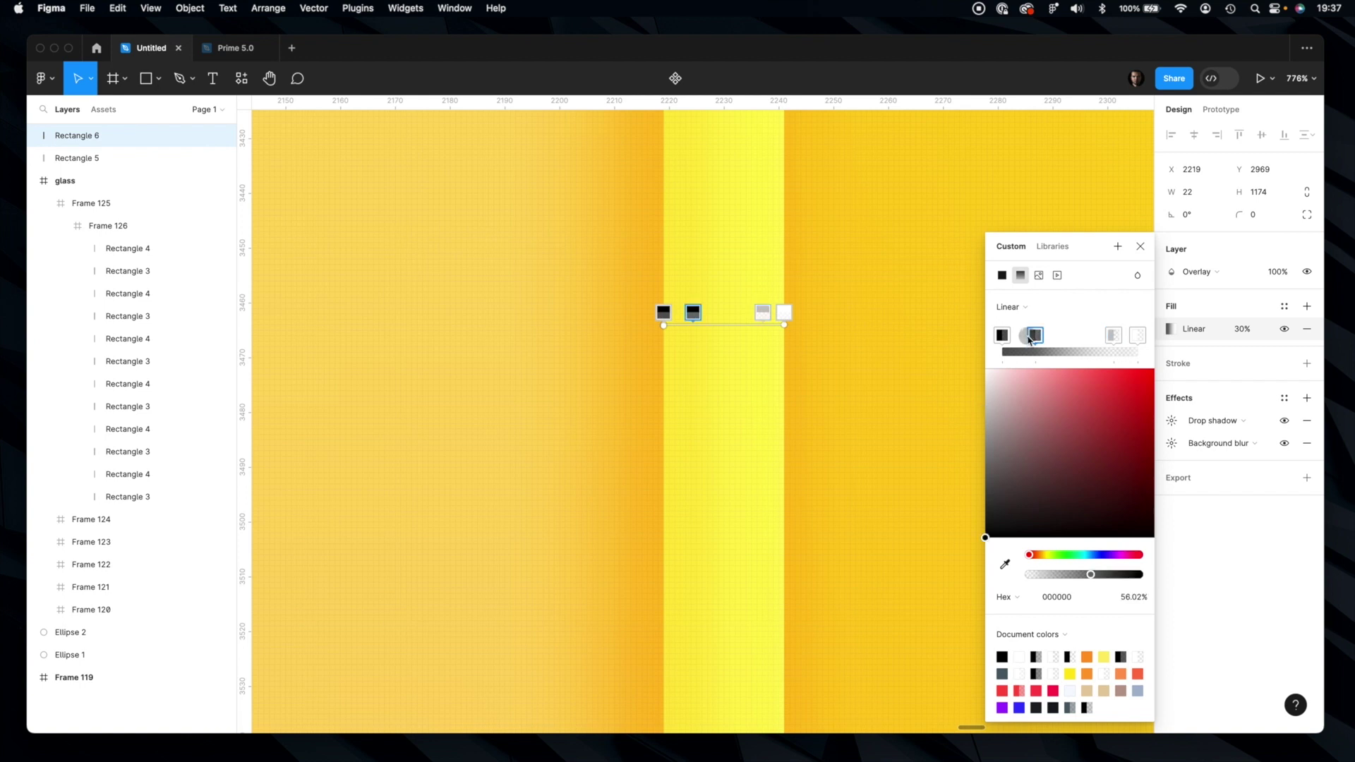
drag(1033, 338, 1025, 337)
click(1002, 335)
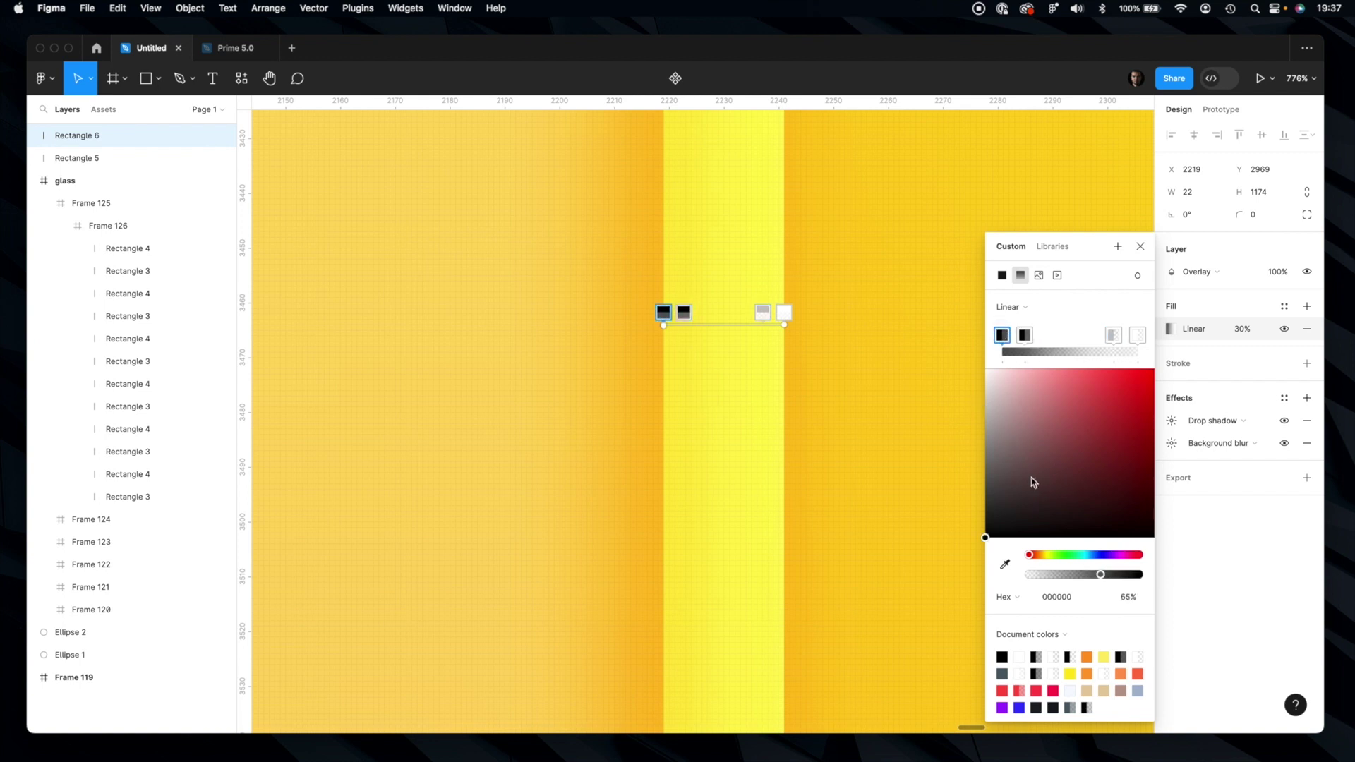
click(1120, 574)
click(784, 312)
click(1063, 575)
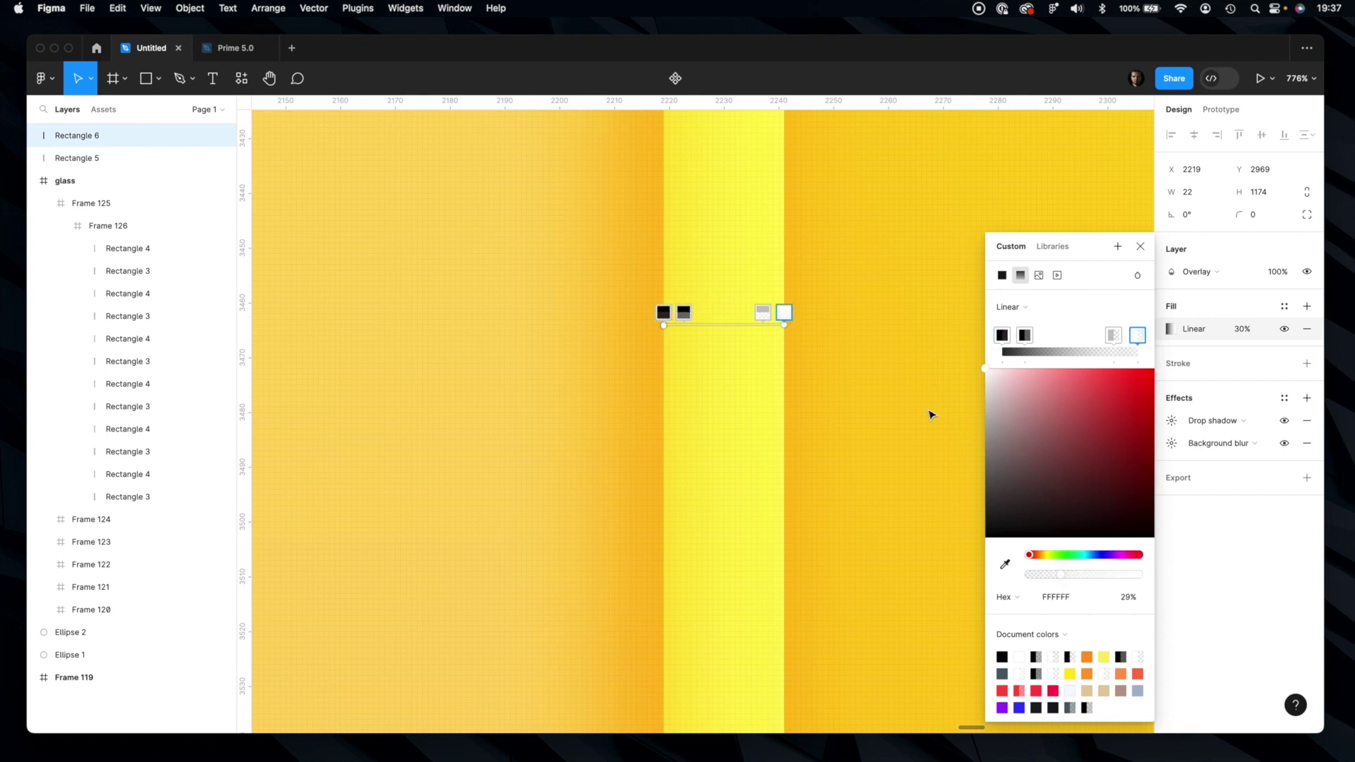
Add a pure white stop slid to the right at 65% opacity.
click(1086, 341)
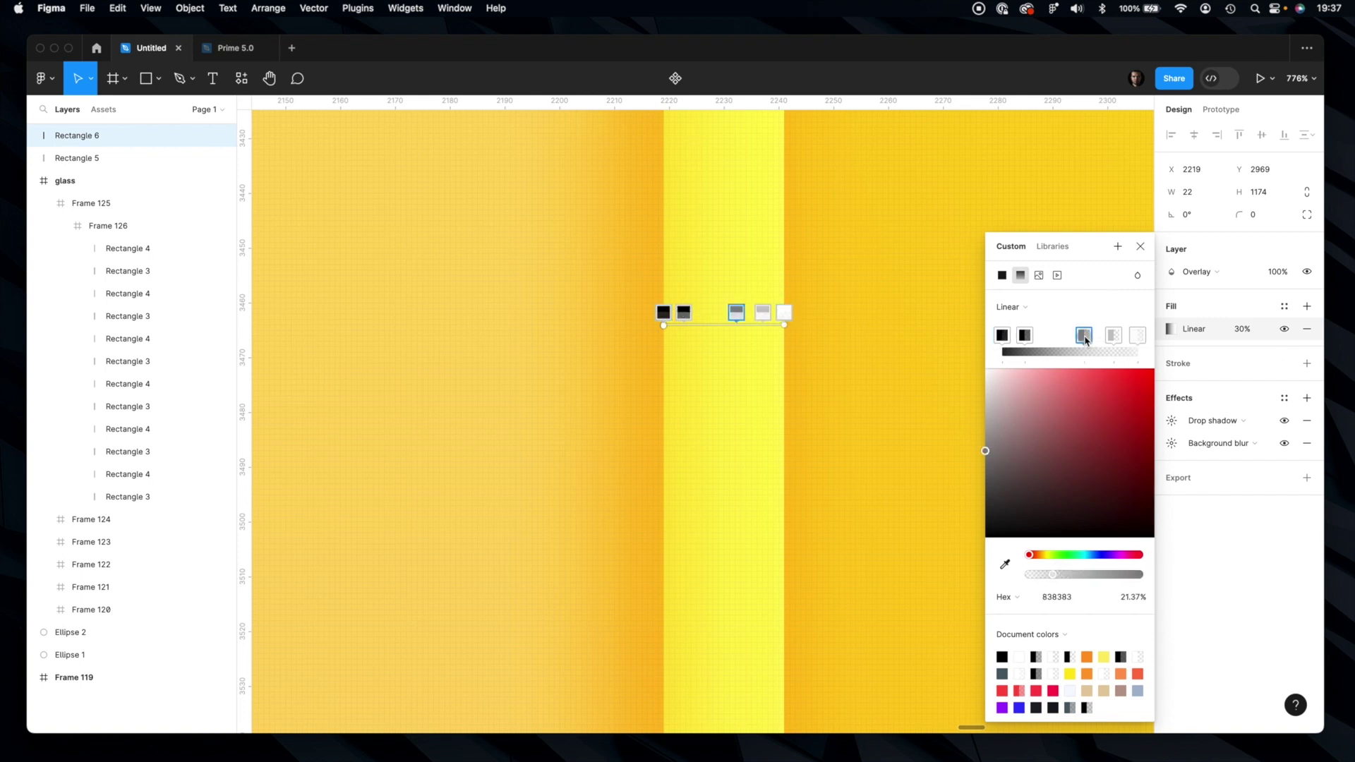
drag(1085, 341, 1125, 339)
drag(1021, 446, 973, 340)
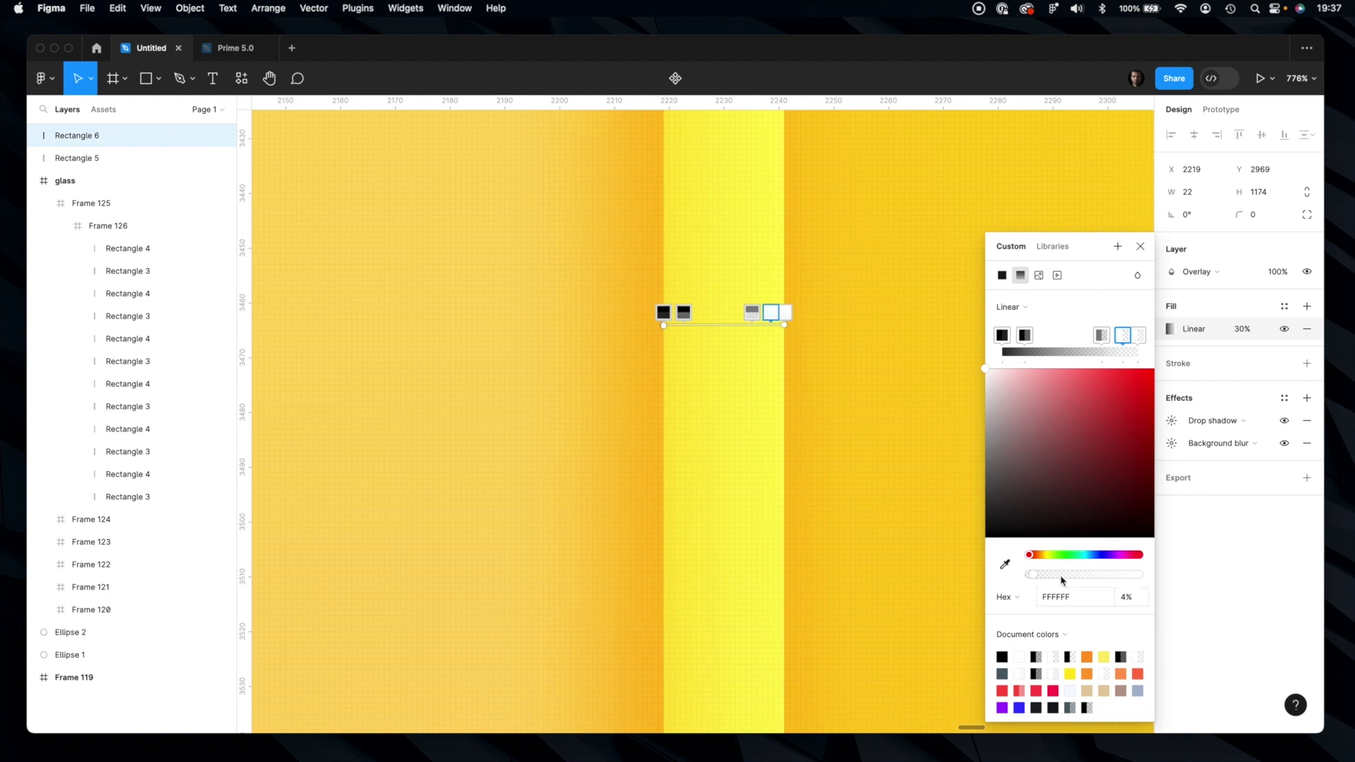
drag(1035, 579, 1121, 580)
Reset the second black stop to black at 85% and add another dark stop at 10% opacity.
click(1024, 336)
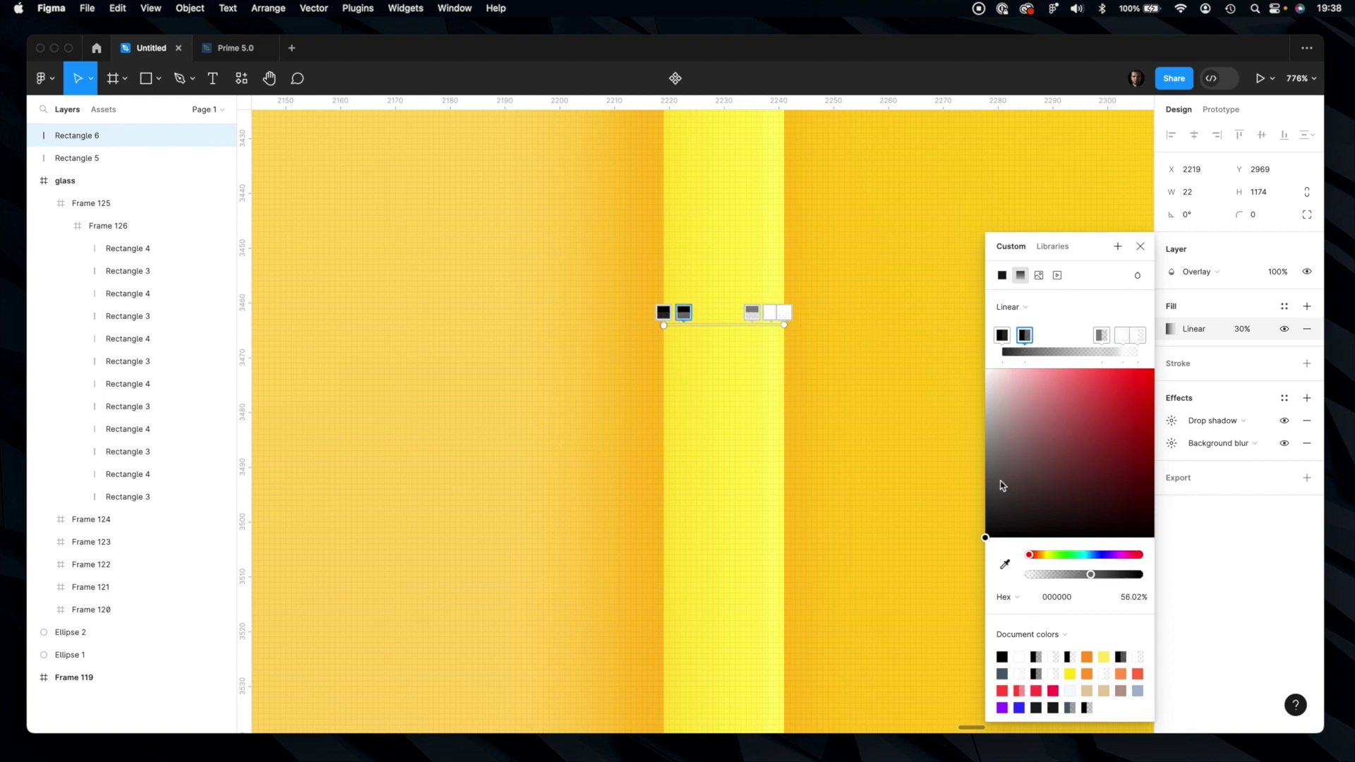
drag(995, 490, 971, 550)
click(1123, 576)
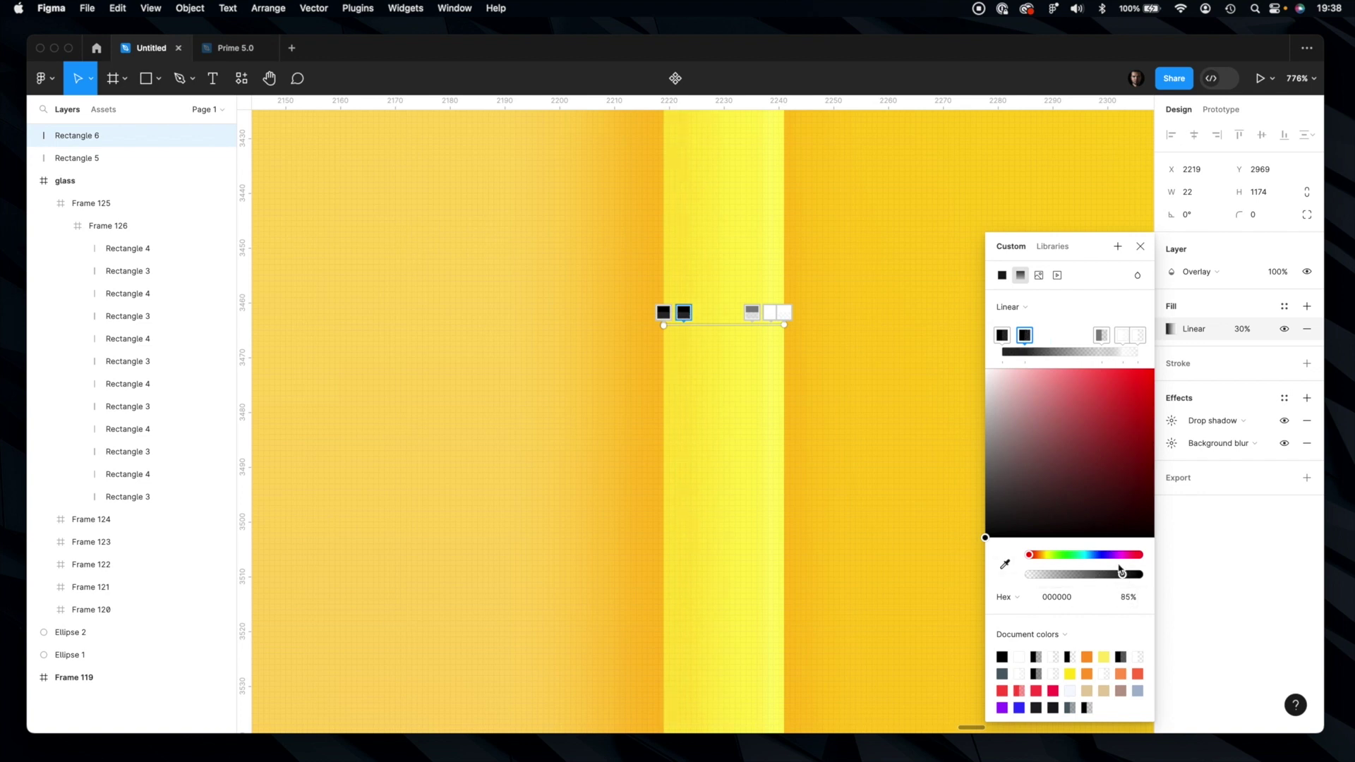
click(1050, 347)
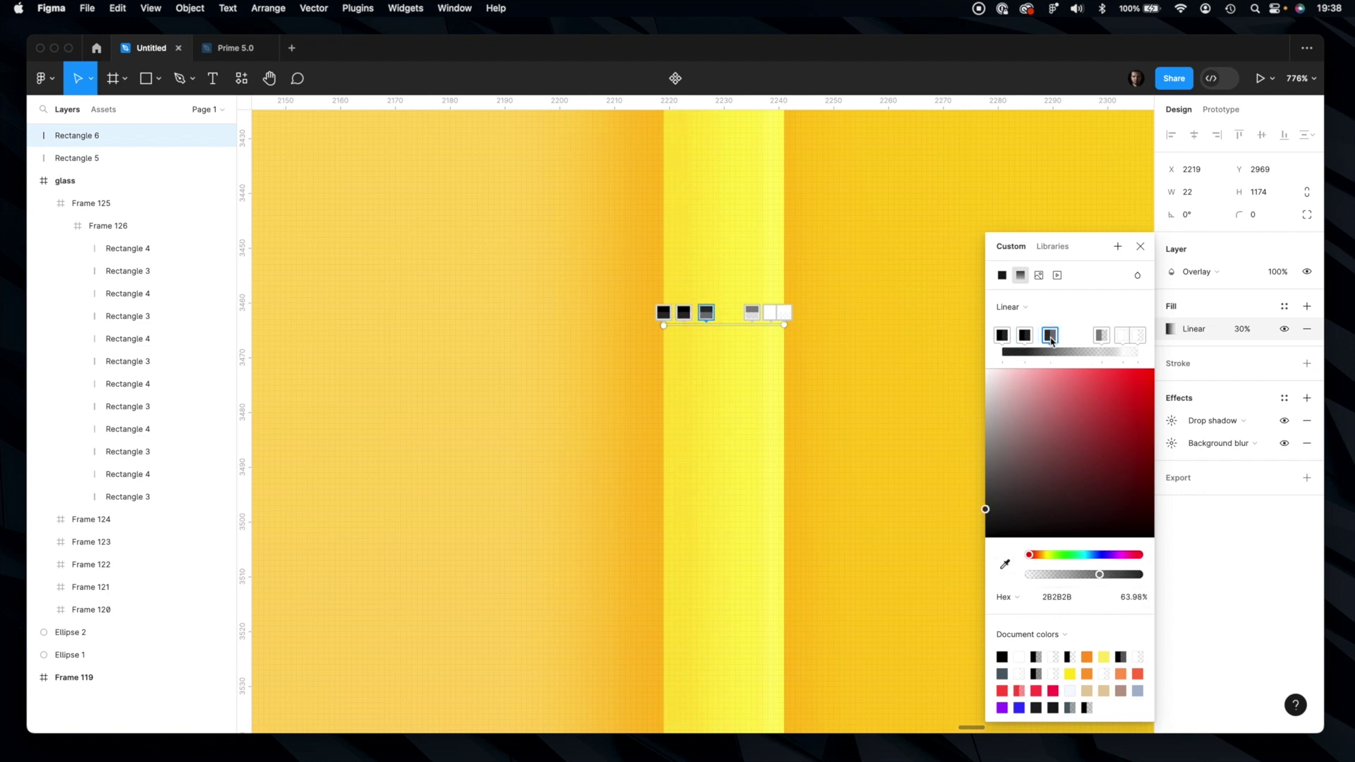
click(1040, 575)
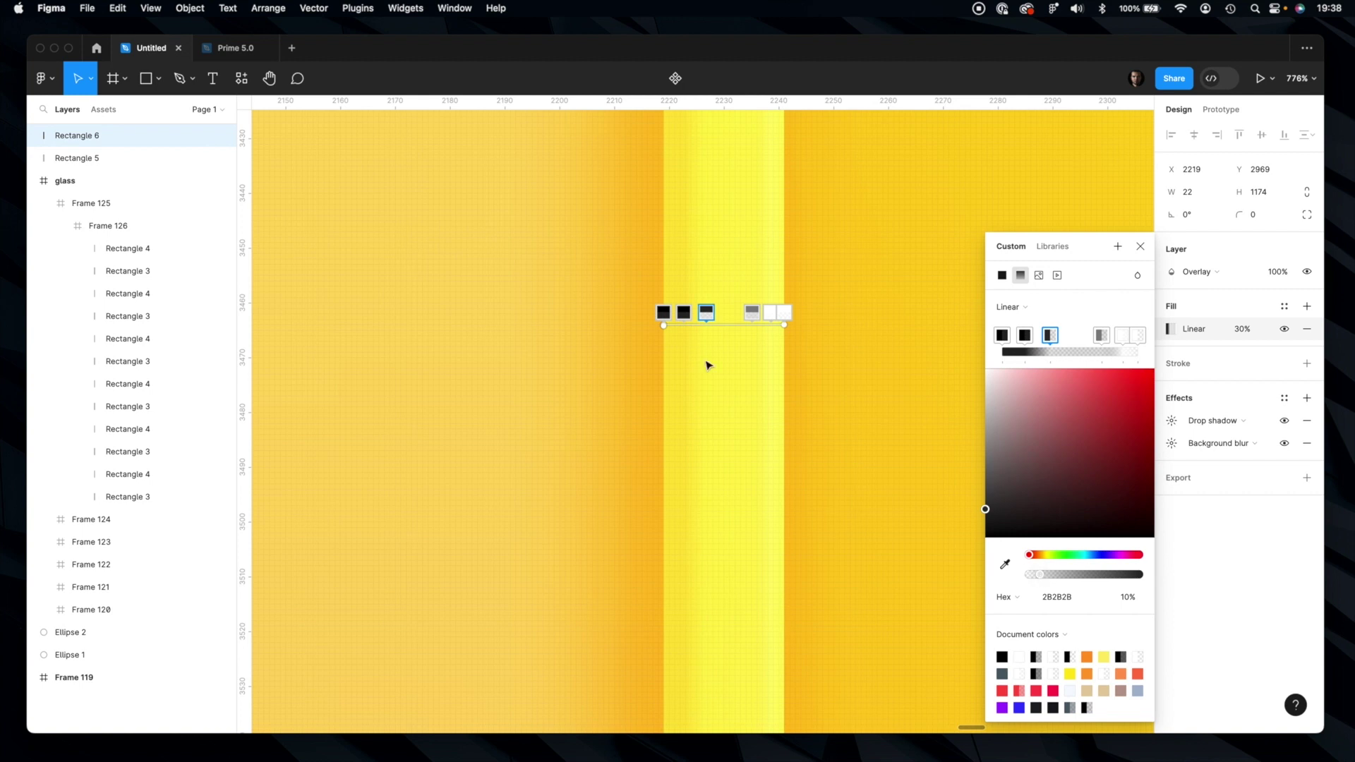
drag(684, 312, 679, 312)
click(772, 313)
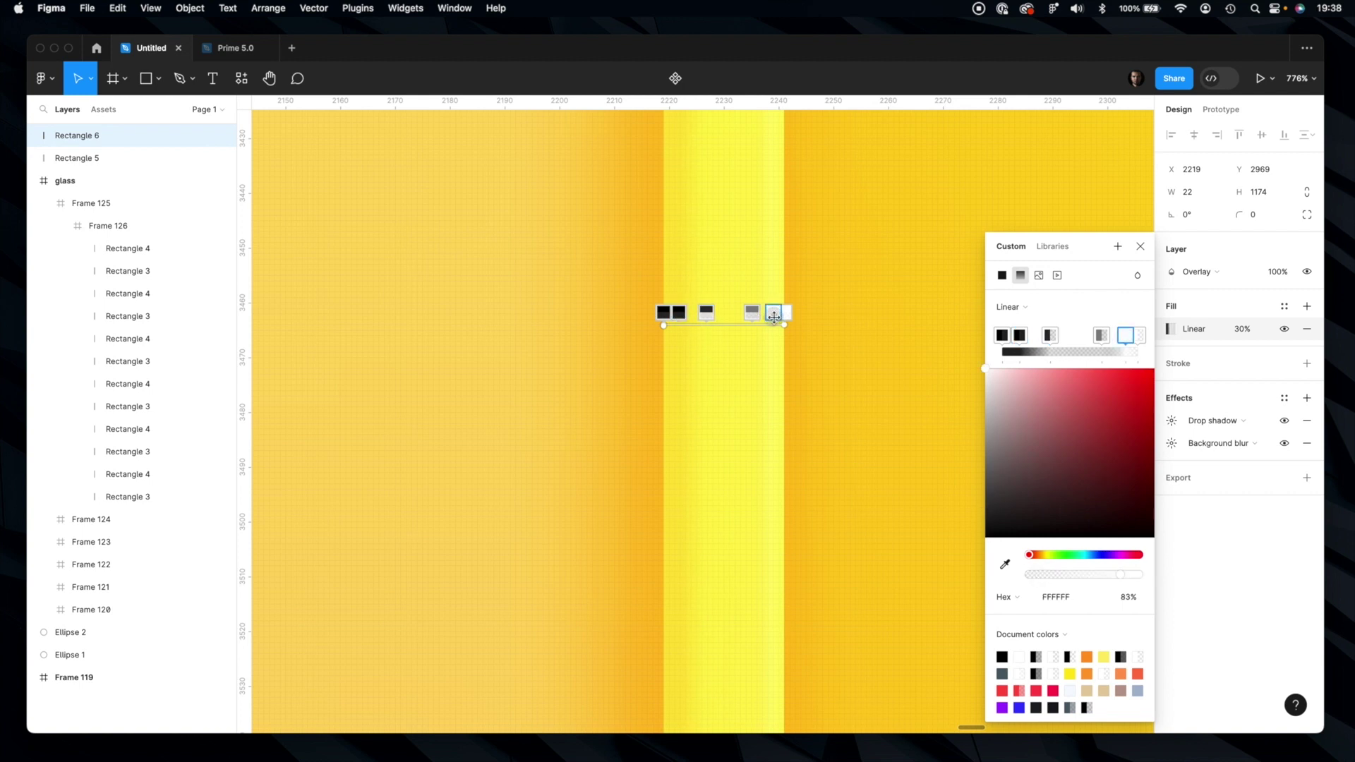
Close the gradient editor and set Rectangle 6's layer opacity to 60%.
scroll(906, 329, down, 10)
scroll(904, 327, right, 5)
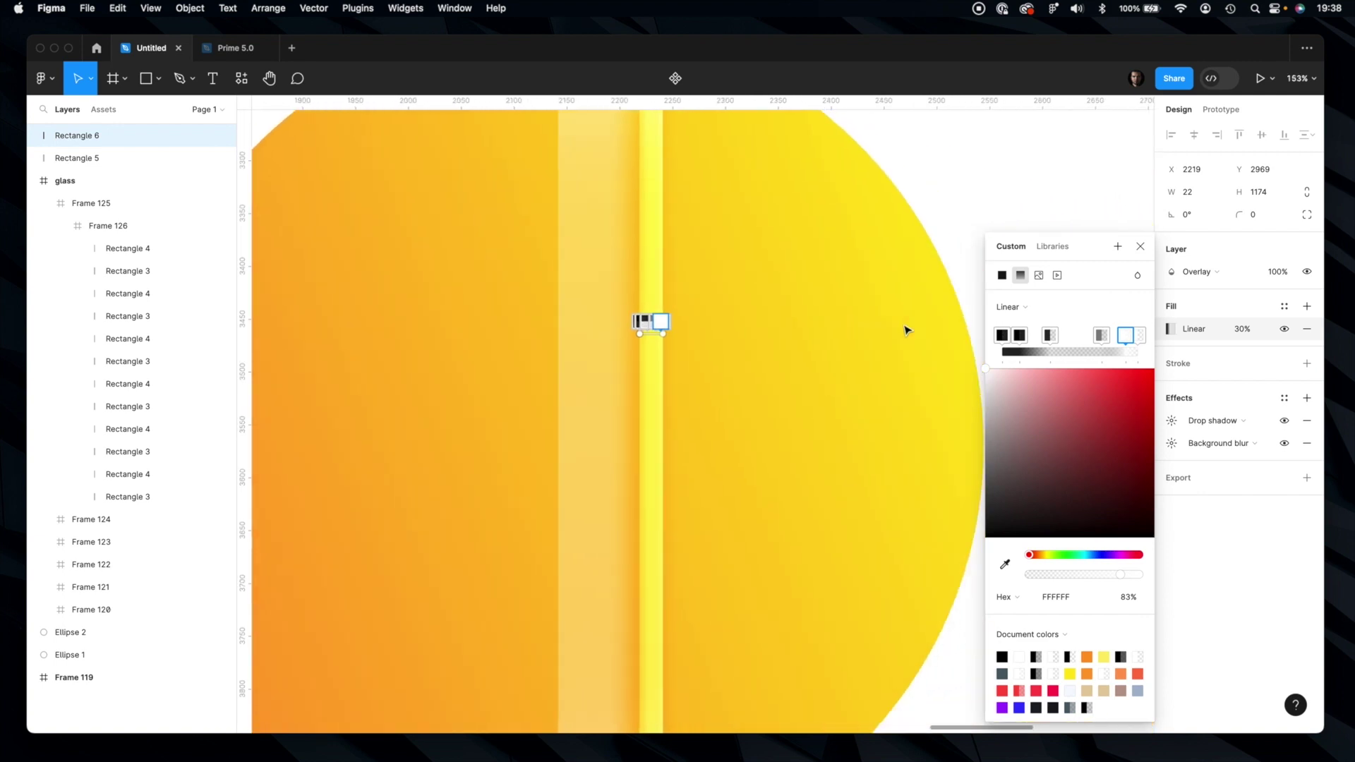
scroll(904, 327, left, 3)
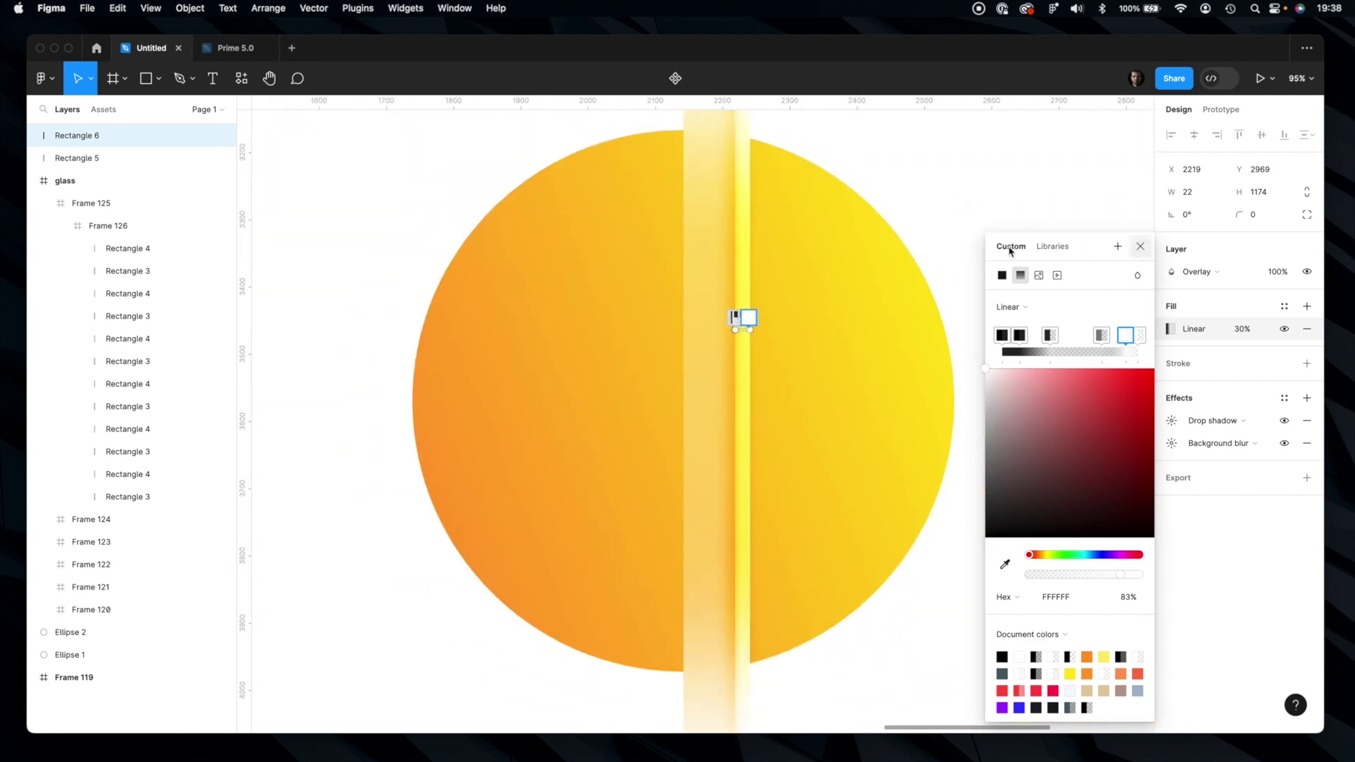
click(1138, 248)
click(1010, 275)
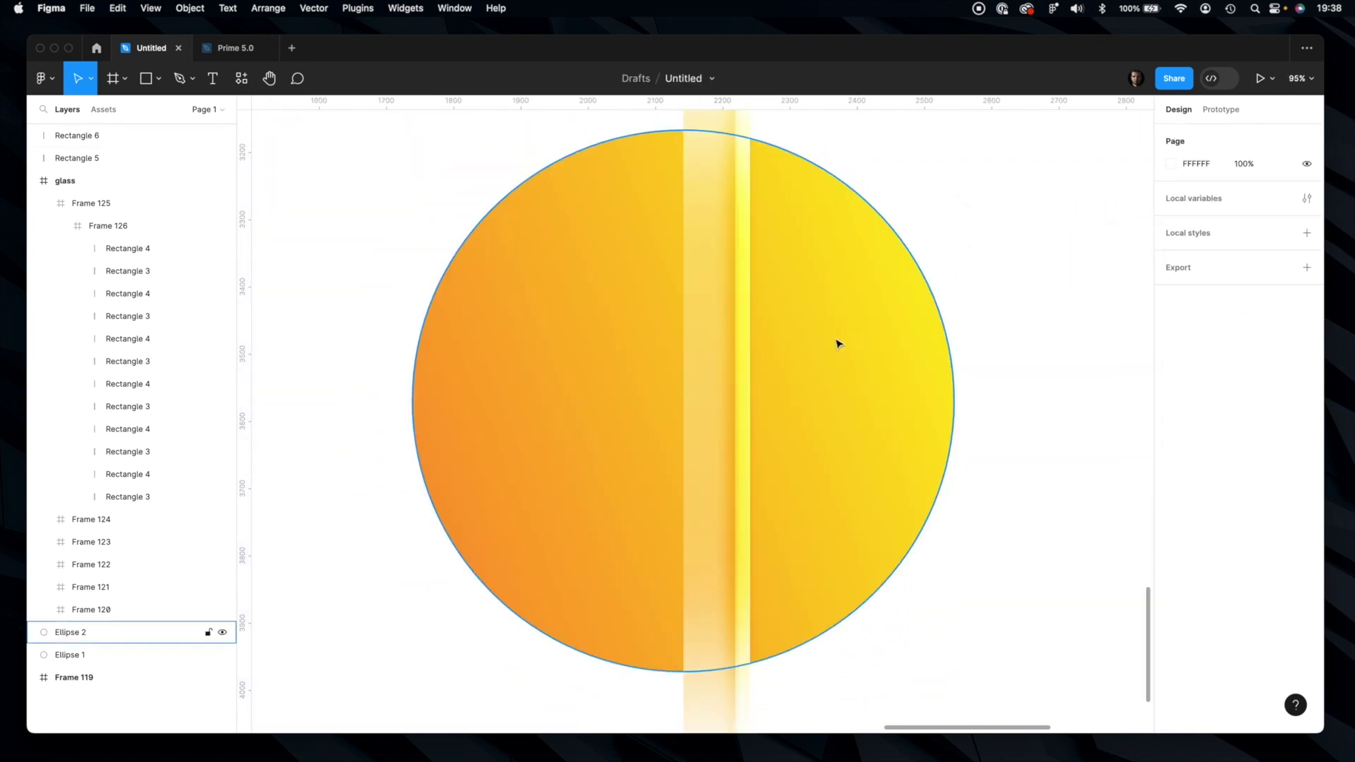
click(744, 346)
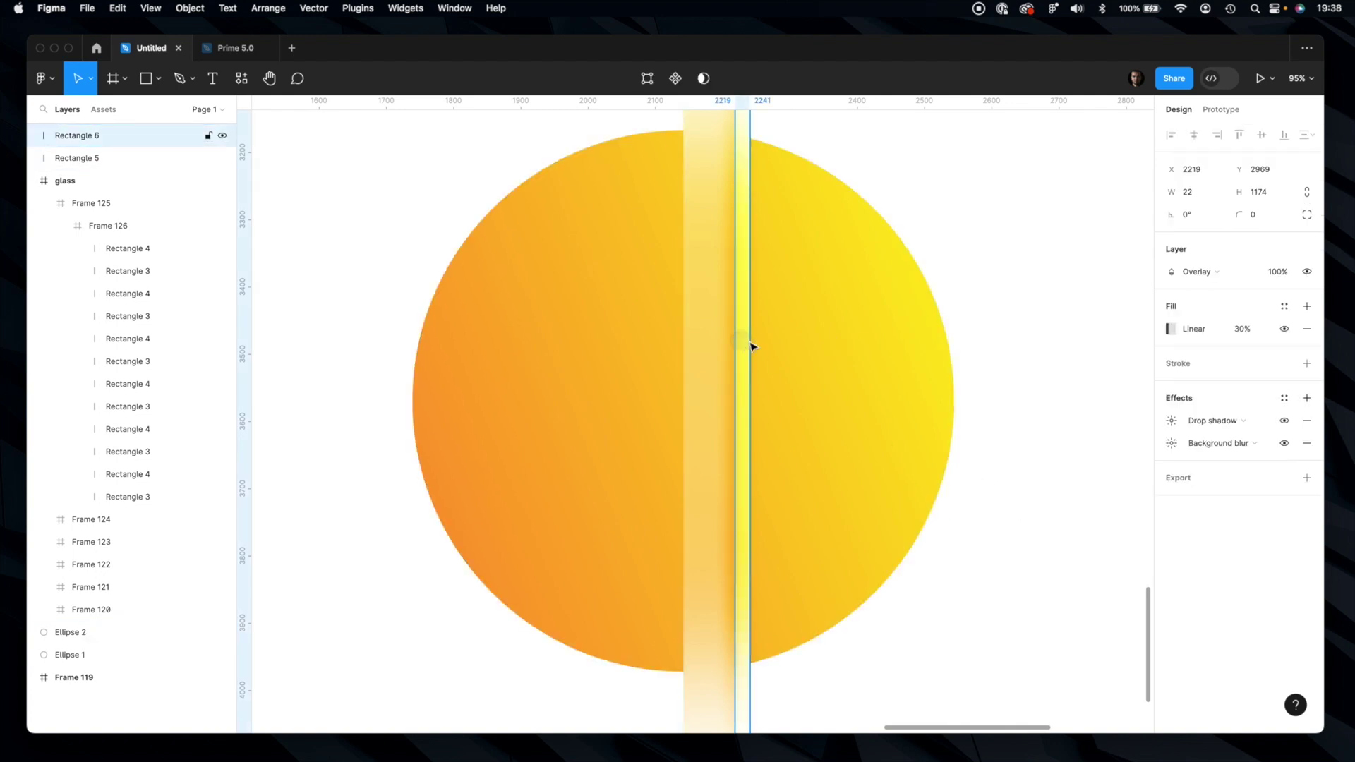
click(1274, 272)
click(1000, 299)
Select Rectangle 6 and Shift-add Rectangle 5 to the selection.
scroll(965, 333, down, 5)
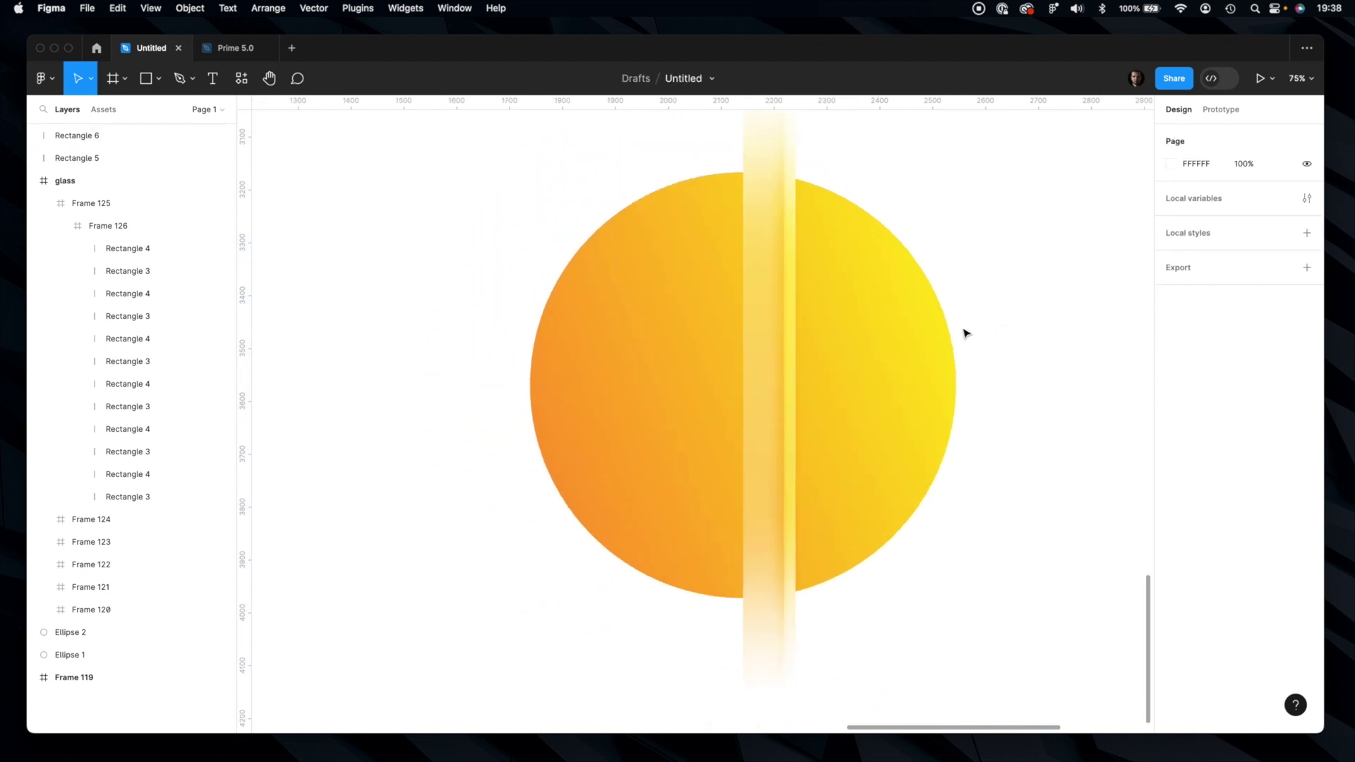
click(766, 455)
shift+click(728, 463)
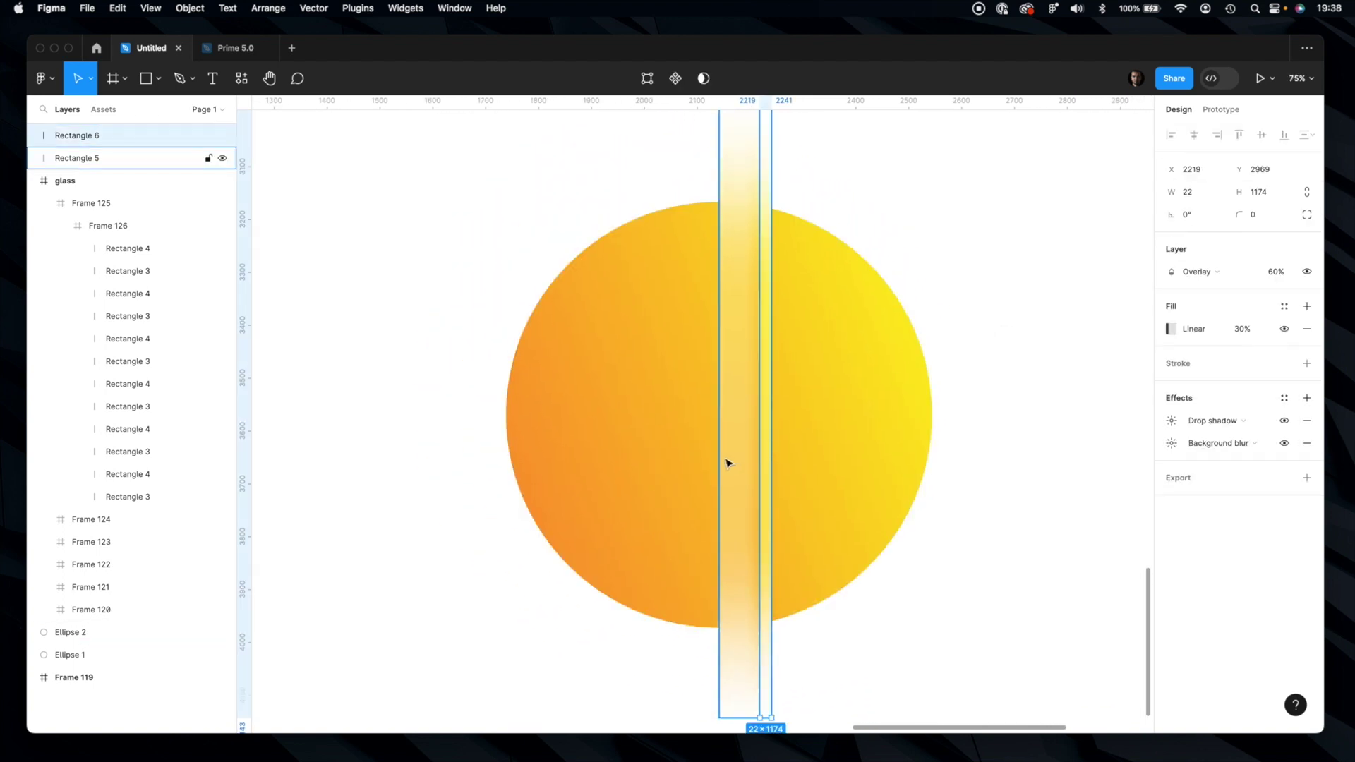
Frame both rectangles with Cmd+Option+G and duplicate the frame leftward into a row of glass bars.
key(super+alt+g)
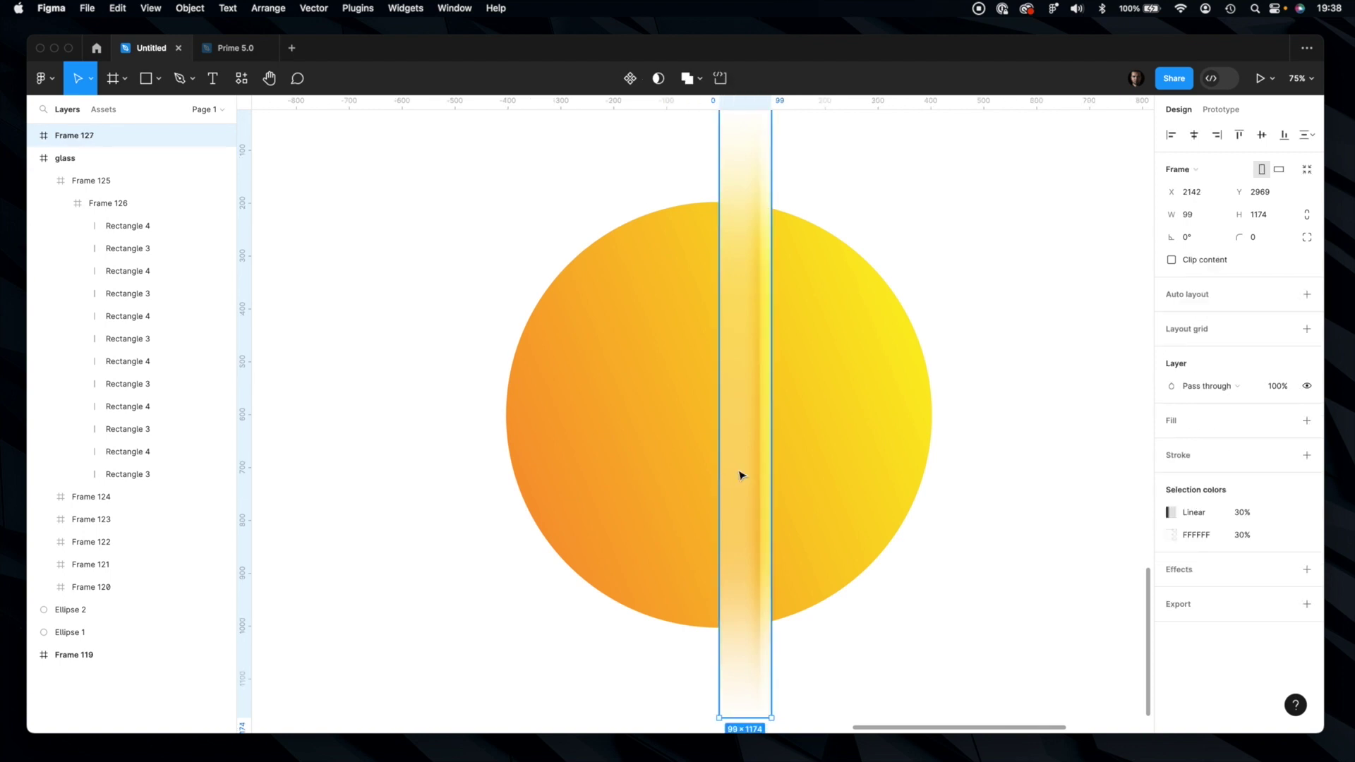
drag(741, 432, 702, 433)
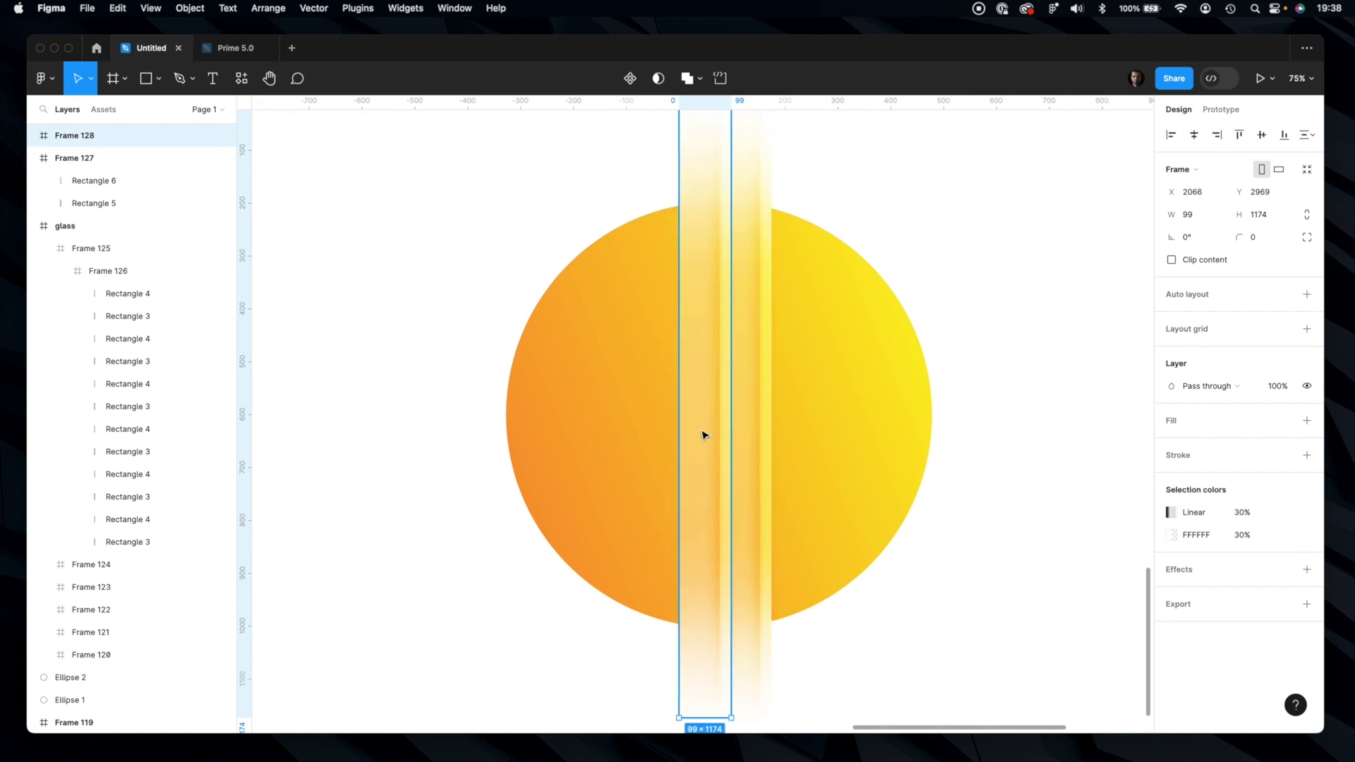
key(super+d)
key(super+d)
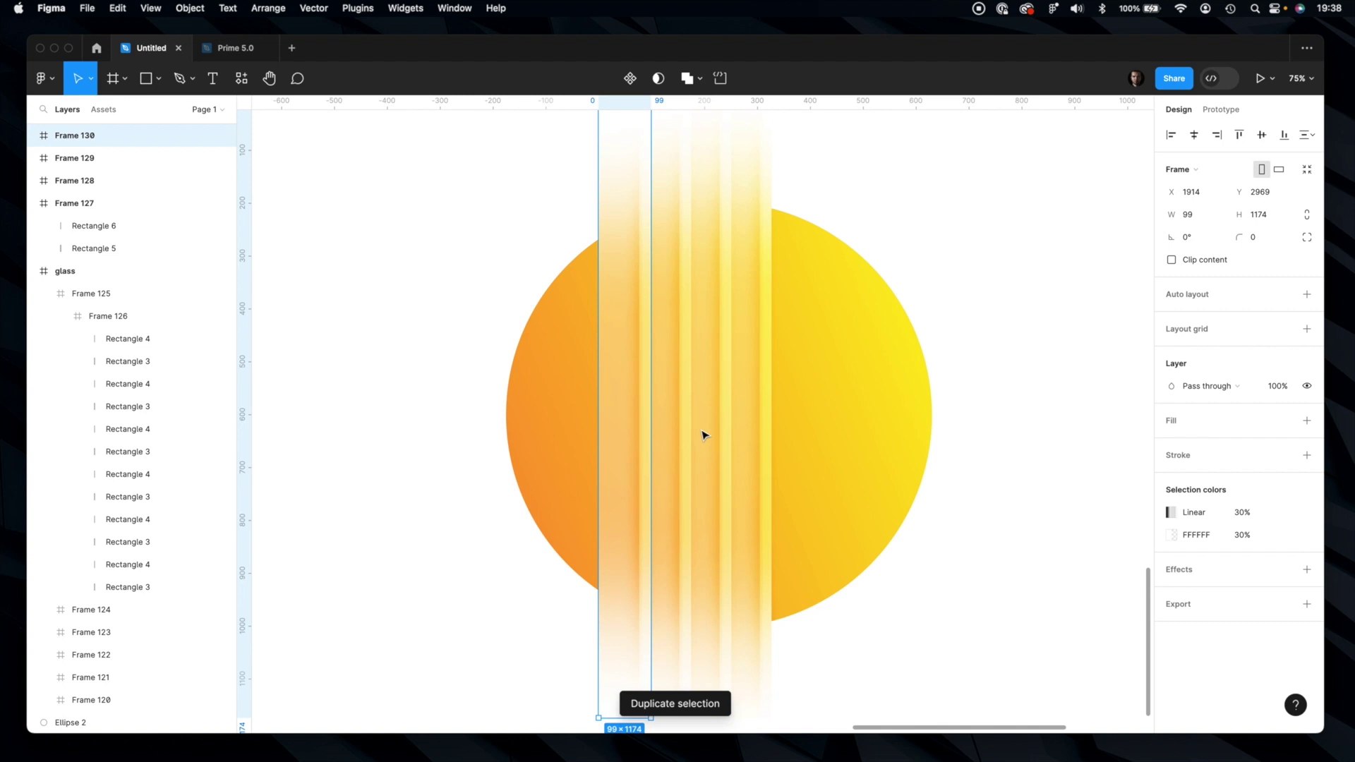
key(super+d)
key(super+d)
key(super+d)
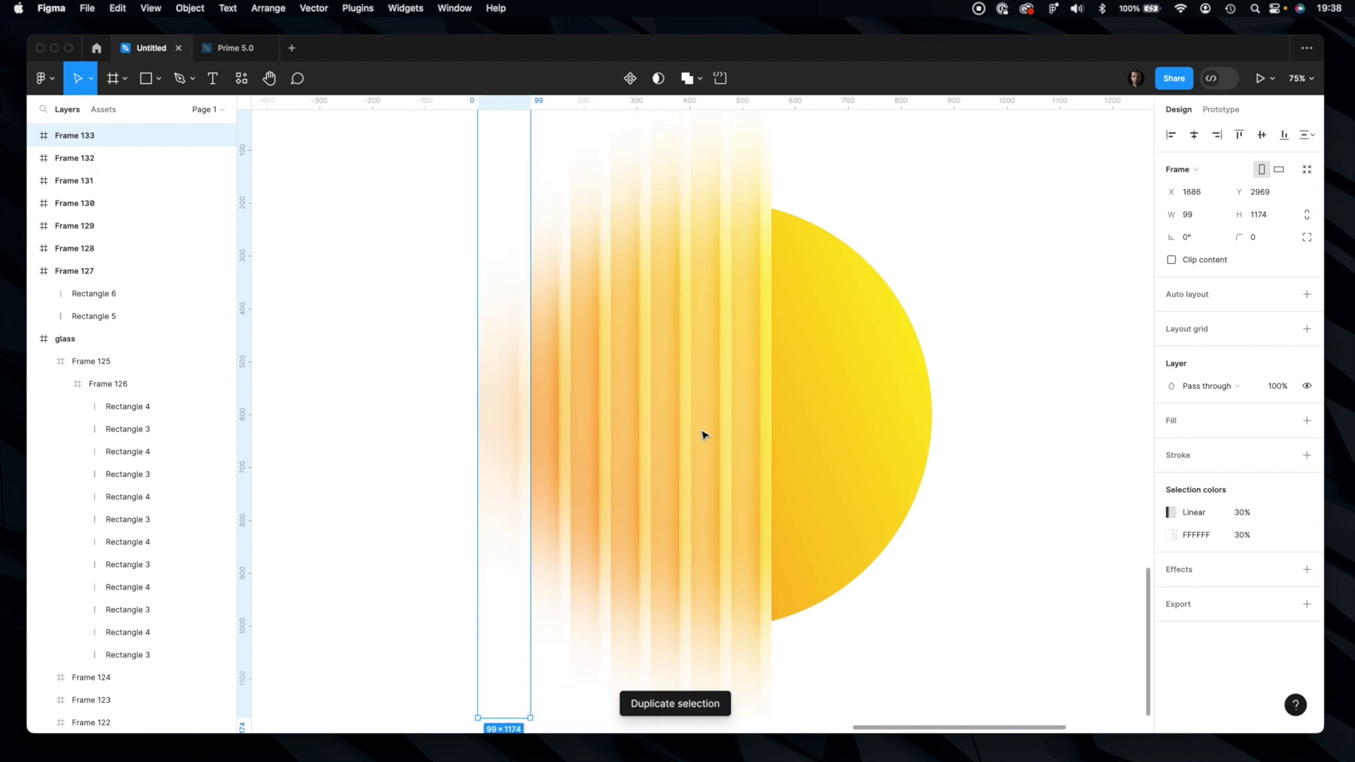
click(1012, 465)
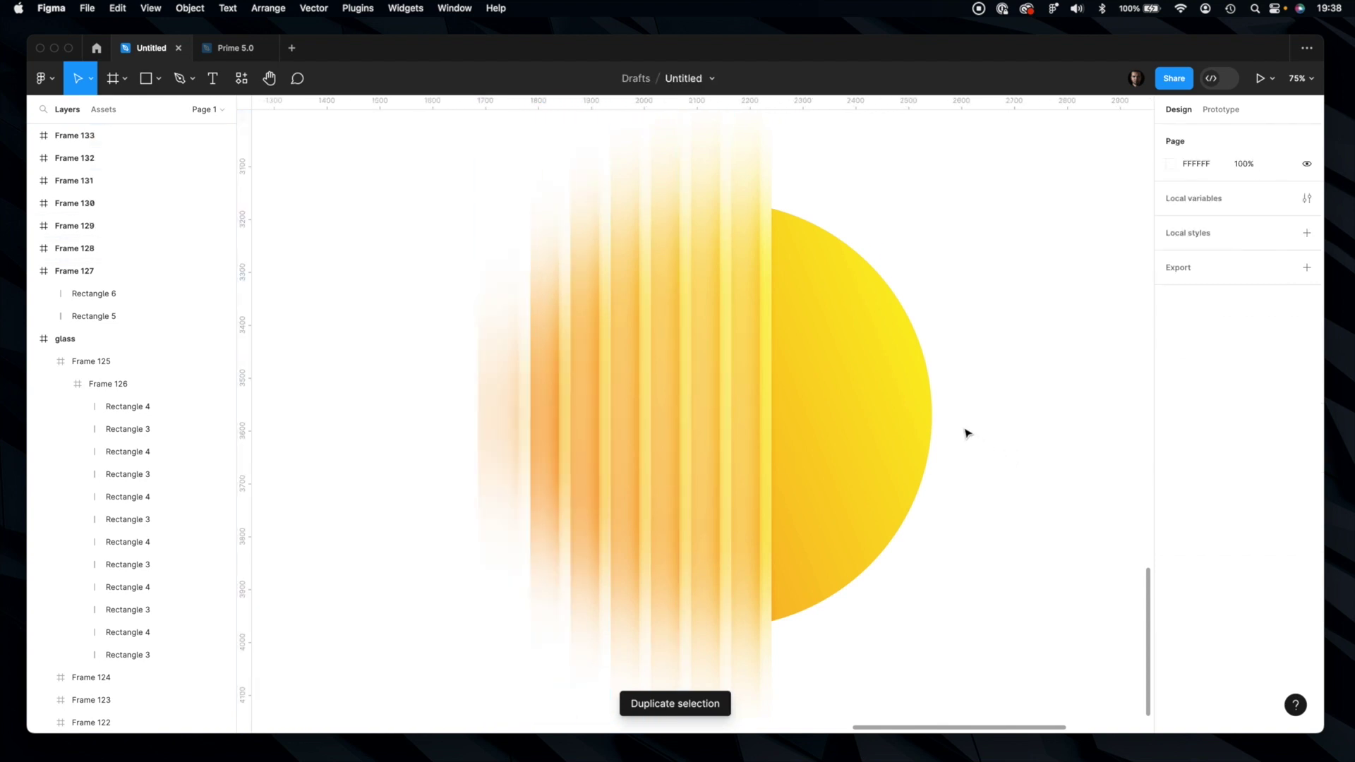
Nudge the gradient circle slightly up and right, then reselect Ellipse 2.
mouse_move(895, 405)
mouse_down()
mouse_move(934, 369)
mouse_move(902, 399)
mouse_move(938, 438)
mouse_move(998, 417)
mouse_move(946, 405)
mouse_move(885, 422)
mouse_move(962, 415)
mouse_move(888, 427)
mouse_move(898, 424)
mouse_up()
click(1010, 400)
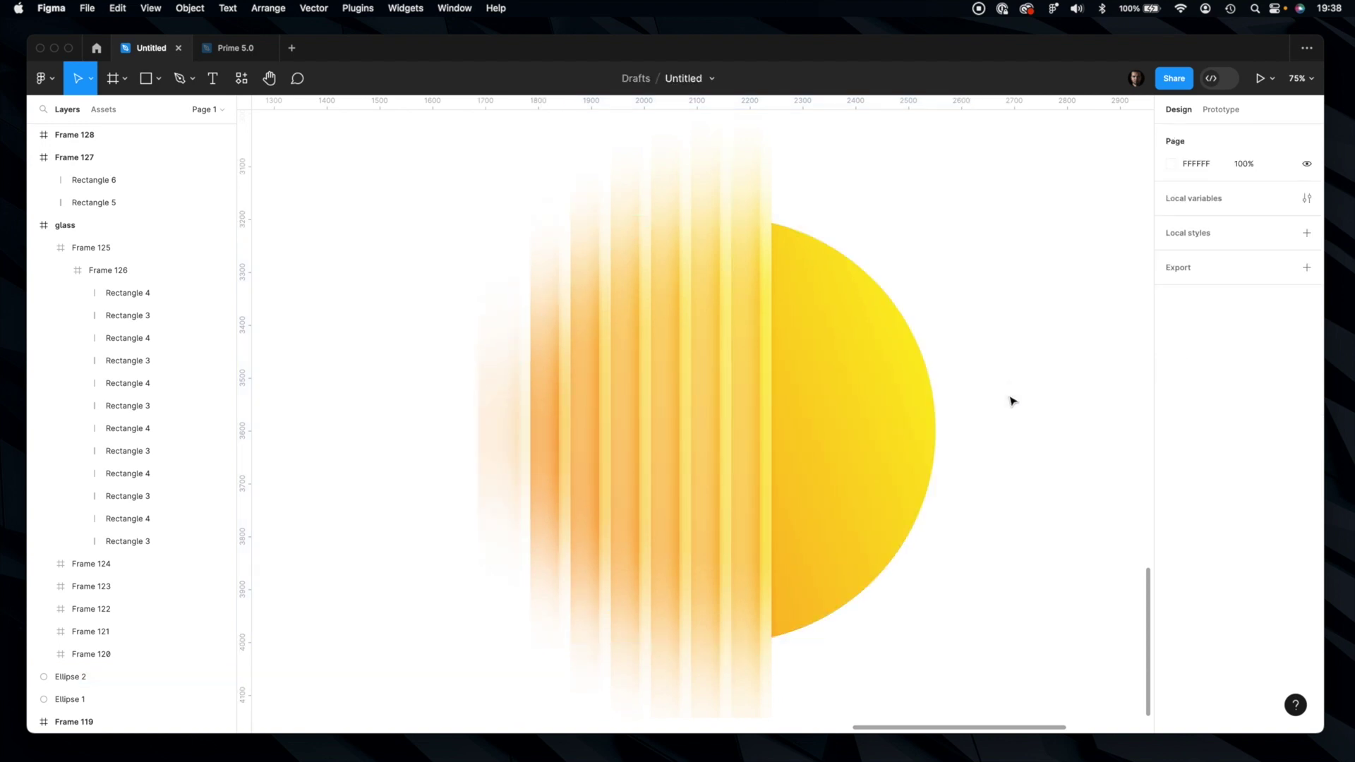
click(867, 403)
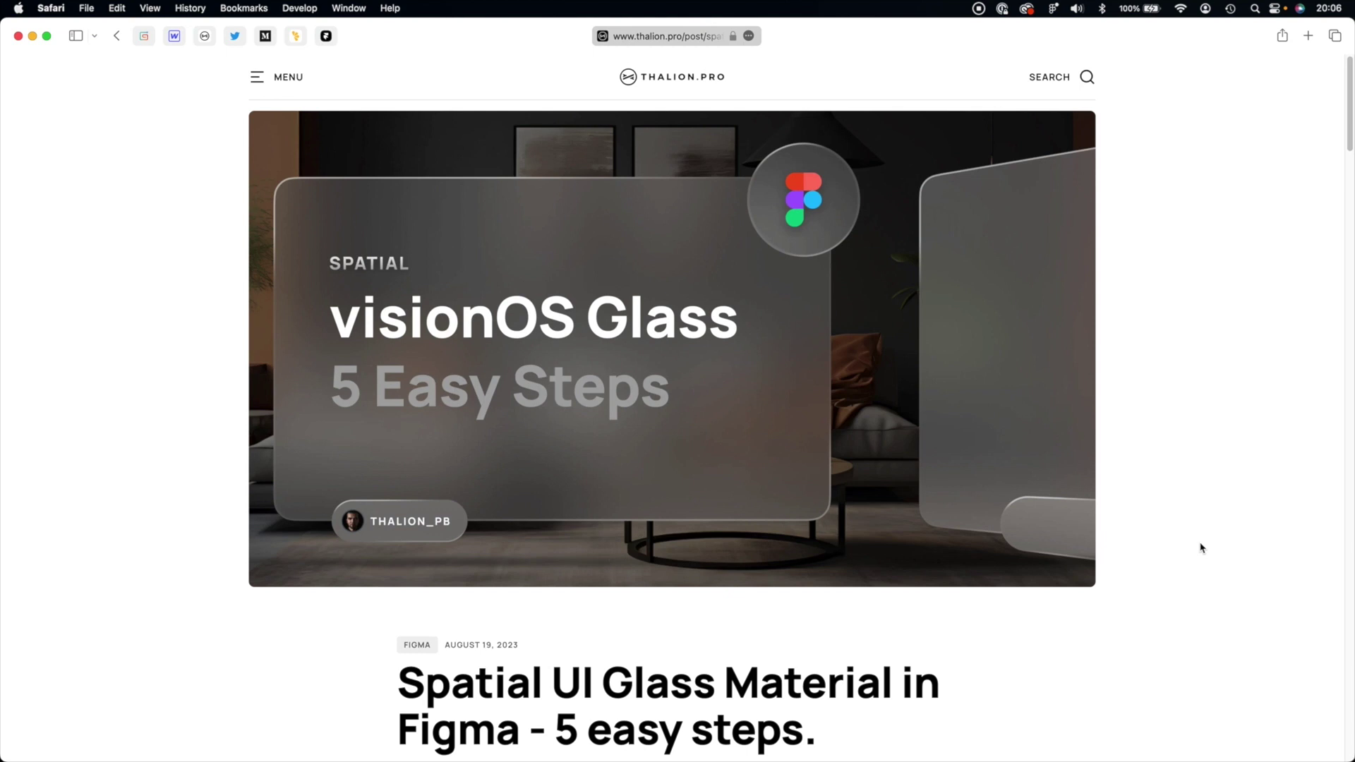
scroll(1202, 548, down, 5)
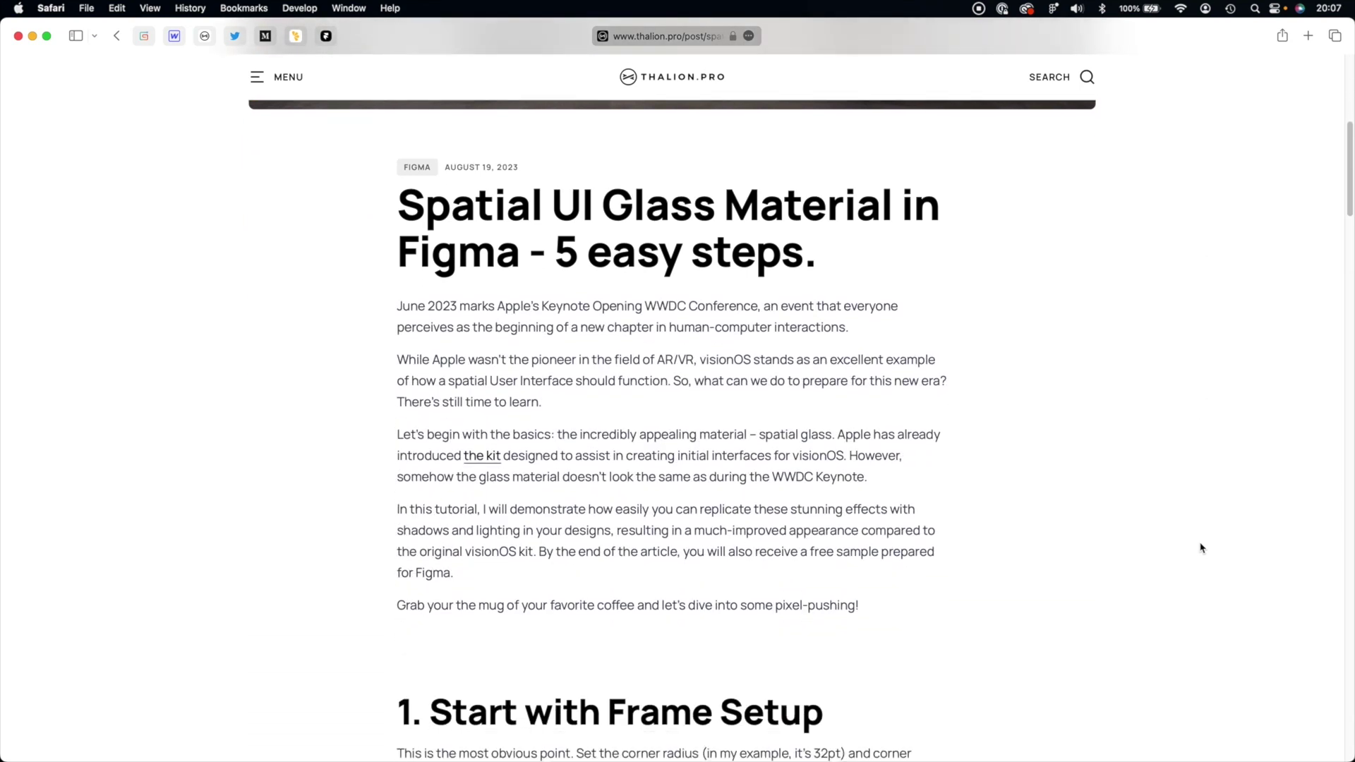
scroll(1201, 547, down, 3)
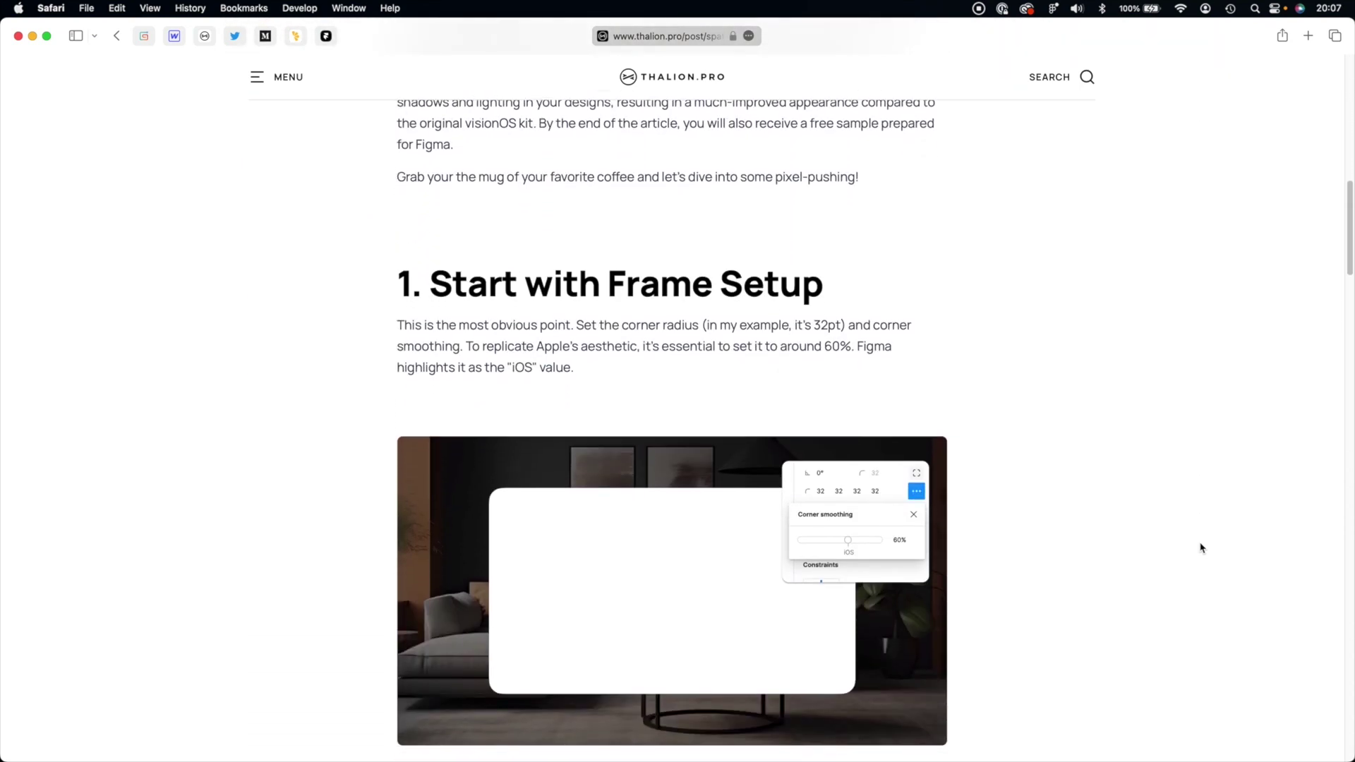
scroll(1201, 548, down, 15)
scroll(1200, 548, down, 7)
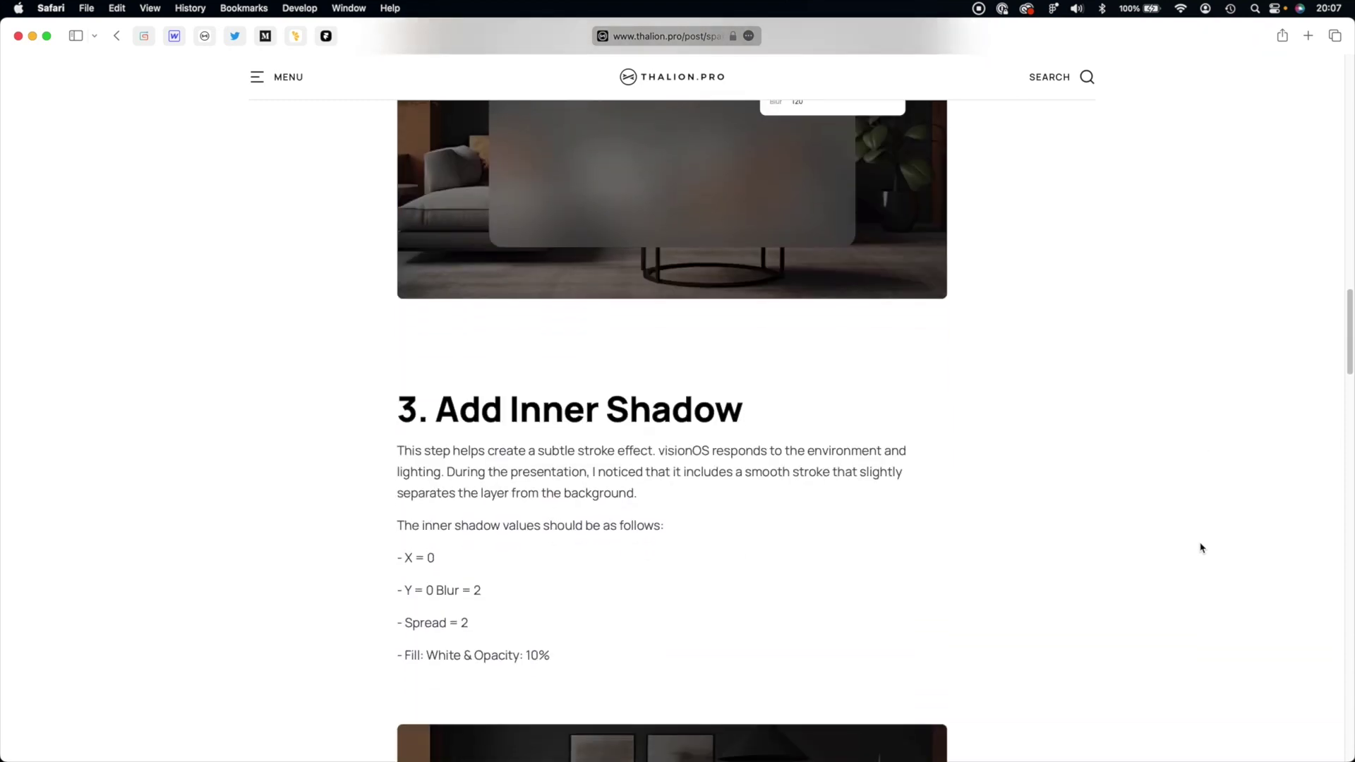
scroll(1201, 548, down, 15)
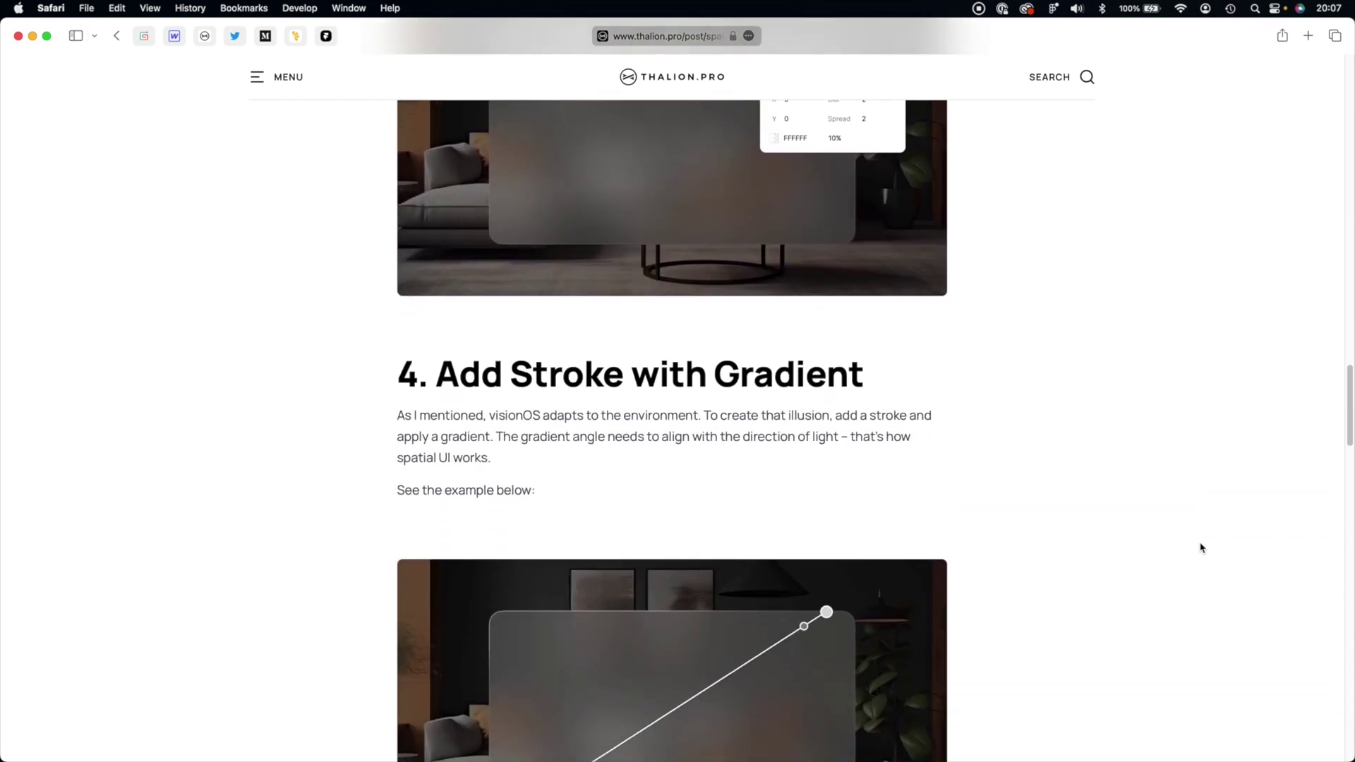
scroll(1201, 548, down, 16)
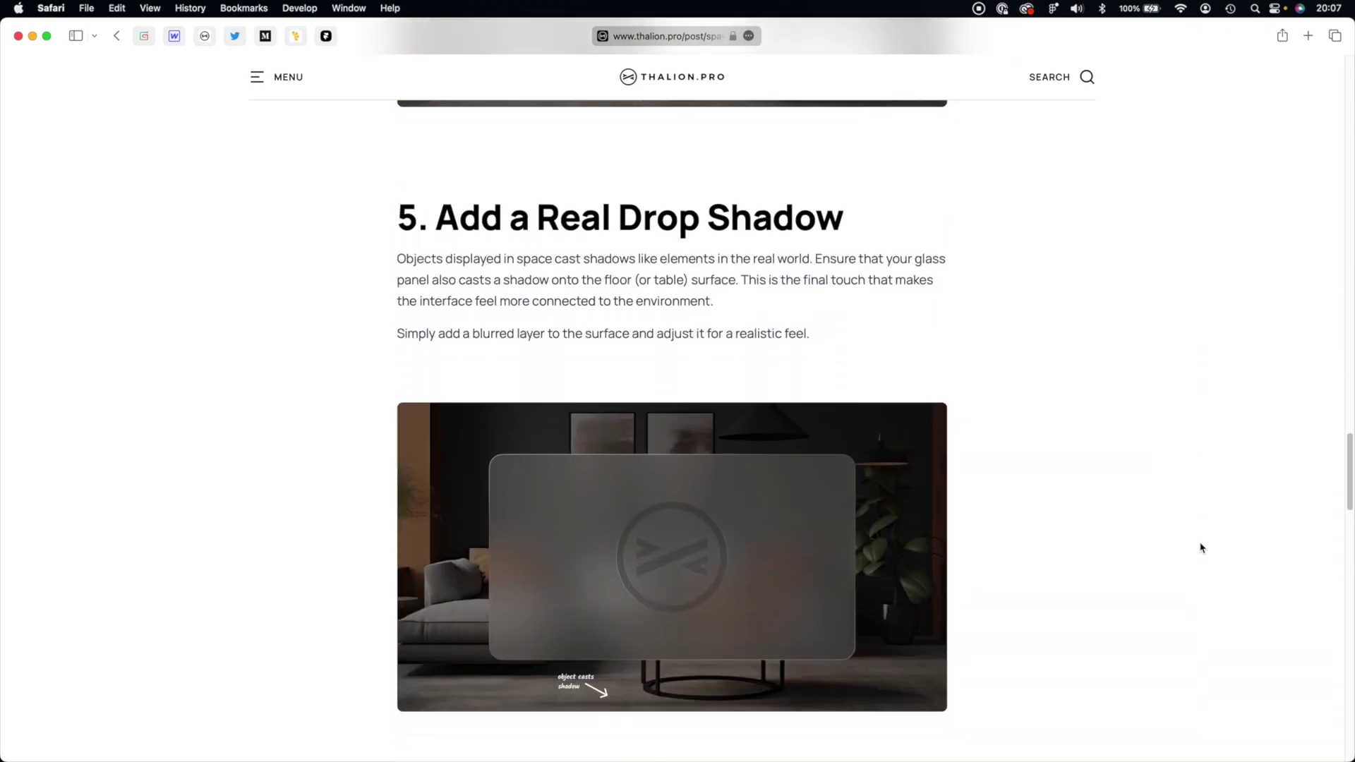